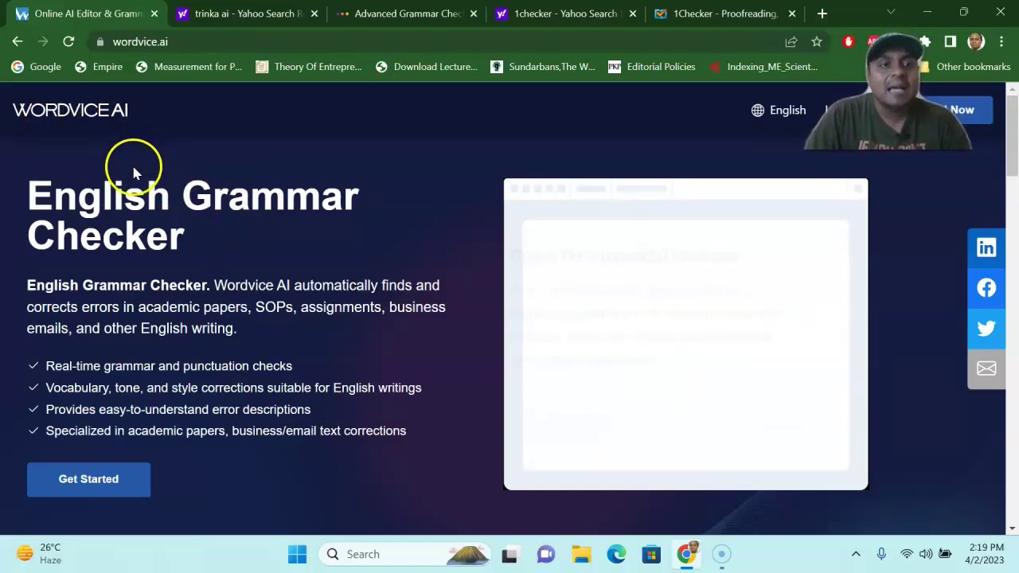
Start the Wordvice AI grammar checker and log in with a Google account
scroll(135, 177, "down", 1)
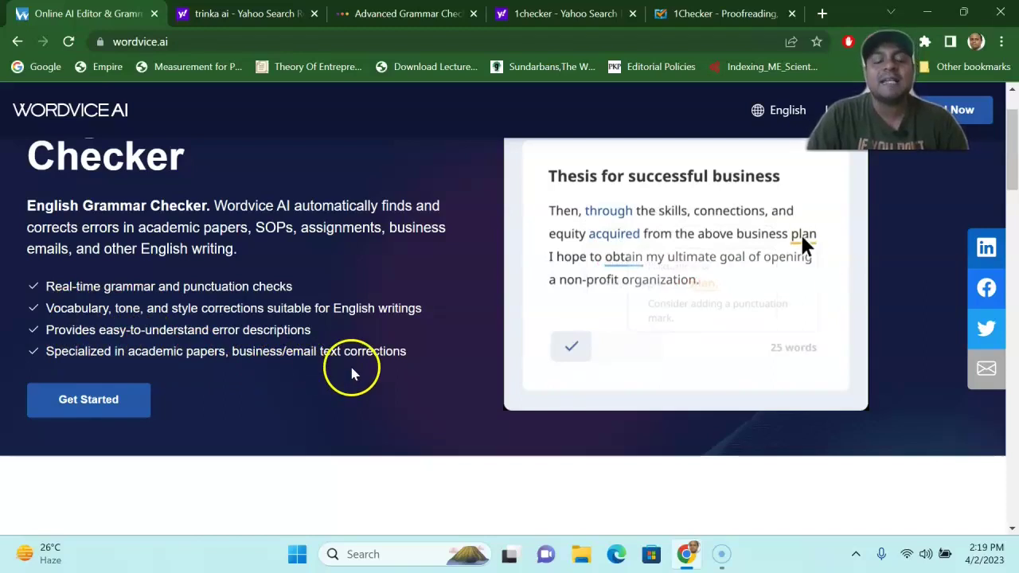
left_click(93, 410)
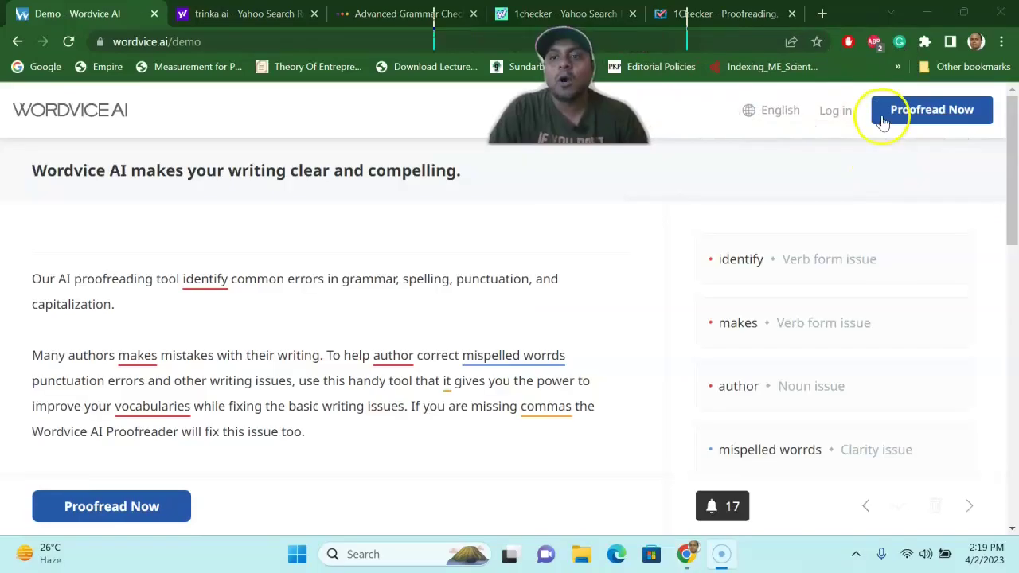
left_click(839, 111)
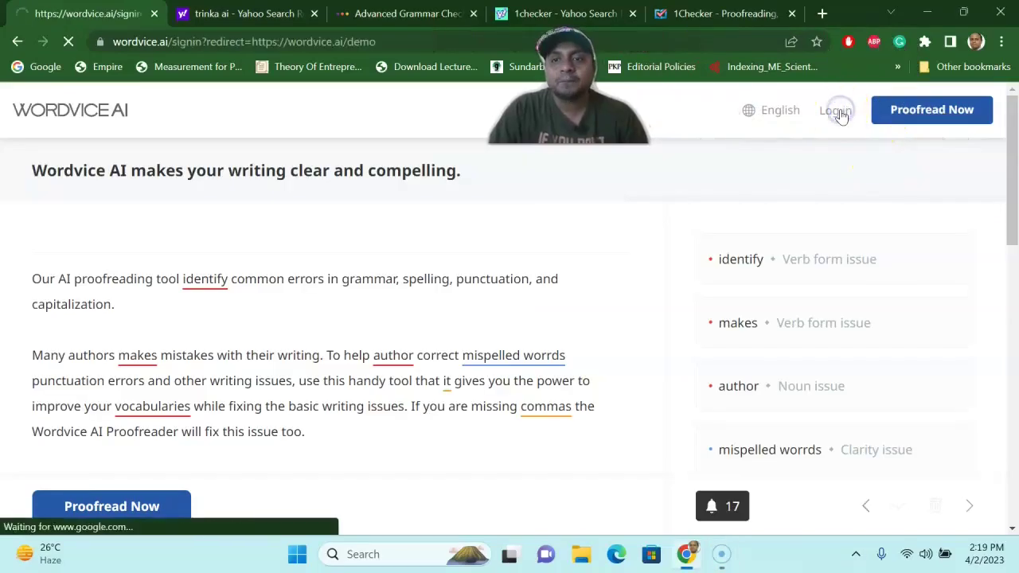
scroll(537, 317, "down", 2)
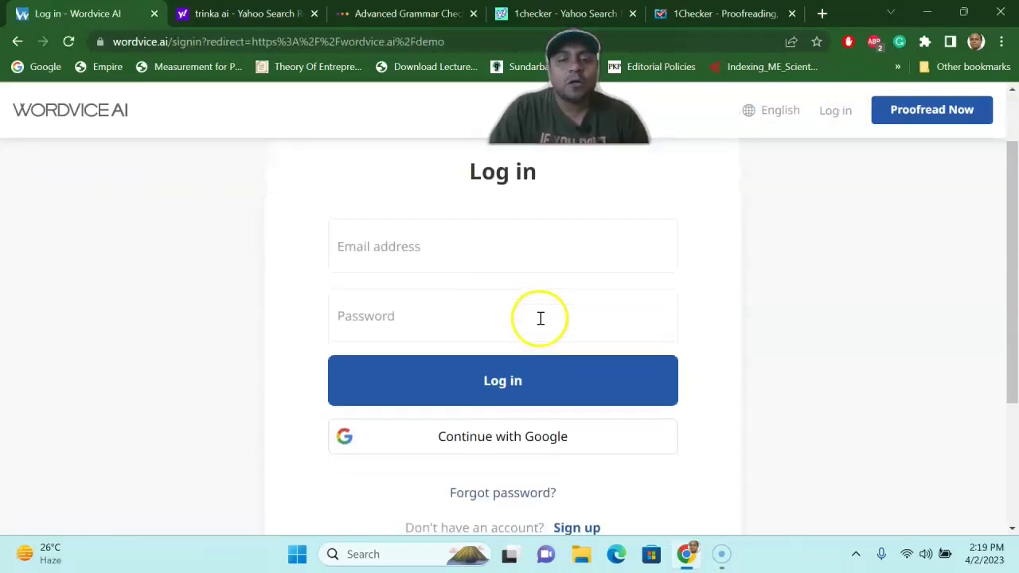
left_click(496, 366)
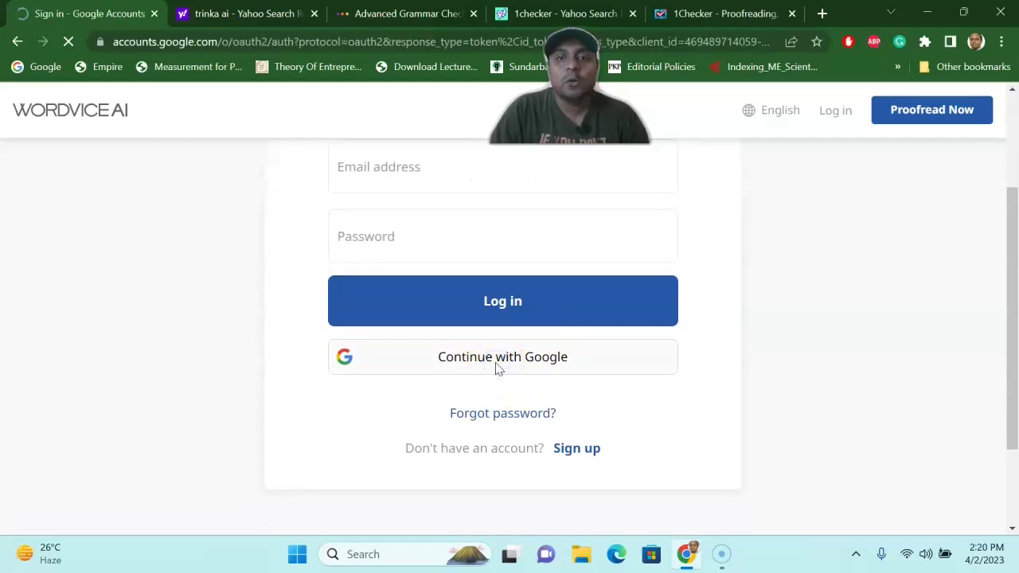
scroll(496, 368, "down", 1)
left_click(428, 296)
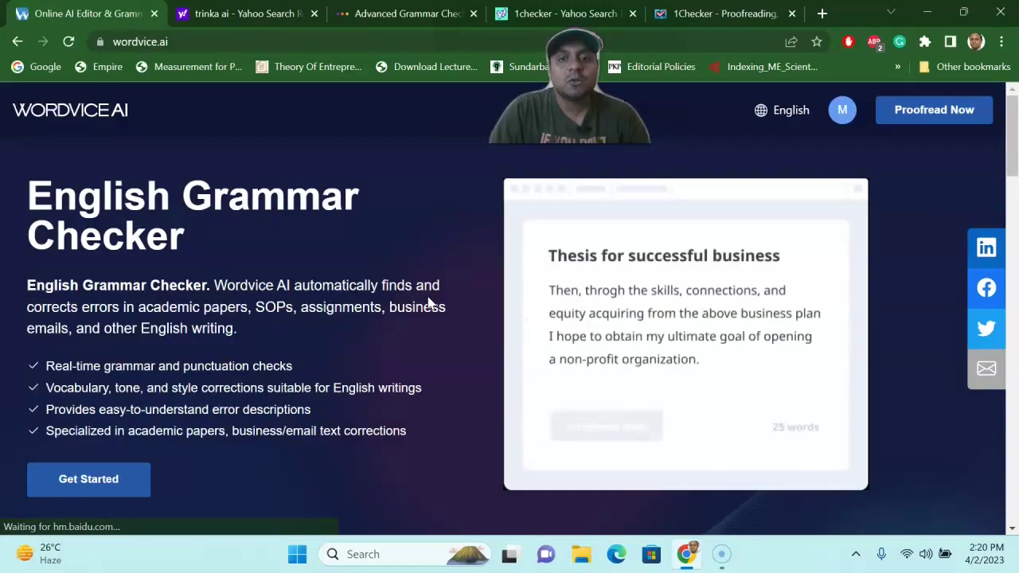
Open the additional-information form and examine its questions on country, phone number, registration and use of other AI proofreading services
left_click(649, 427)
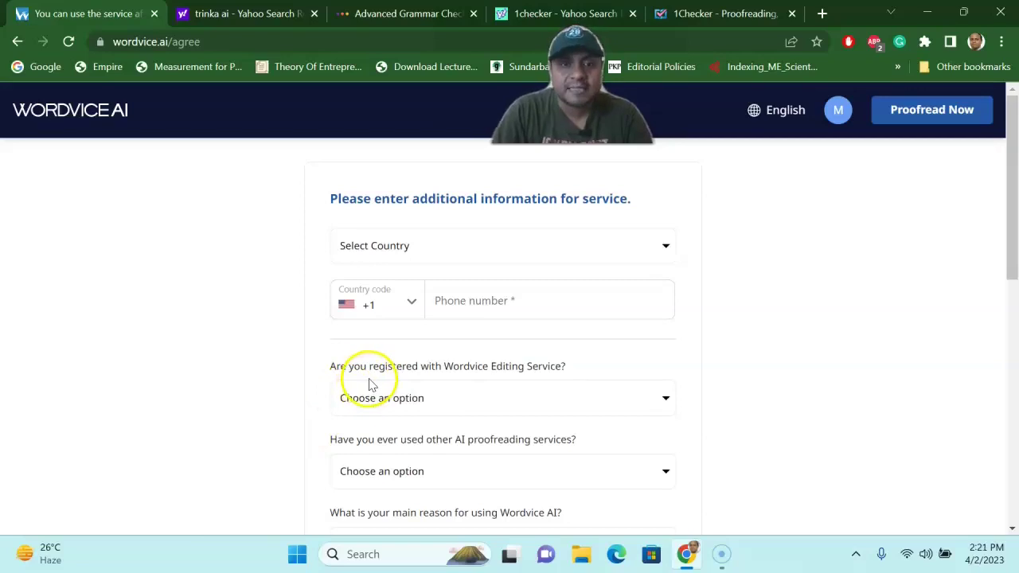
scroll(371, 345, "down", 1)
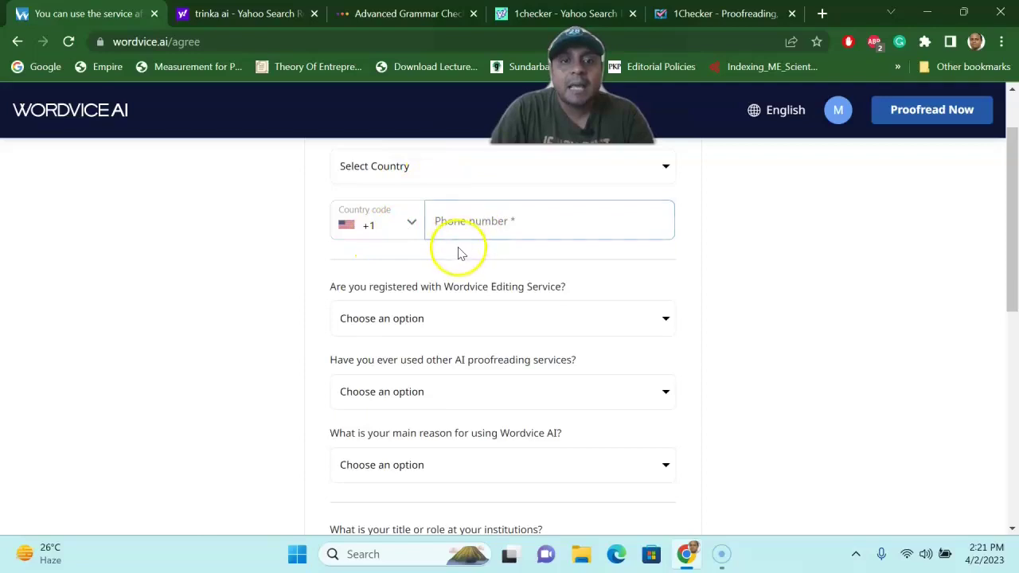
scroll(458, 253, "down", 1)
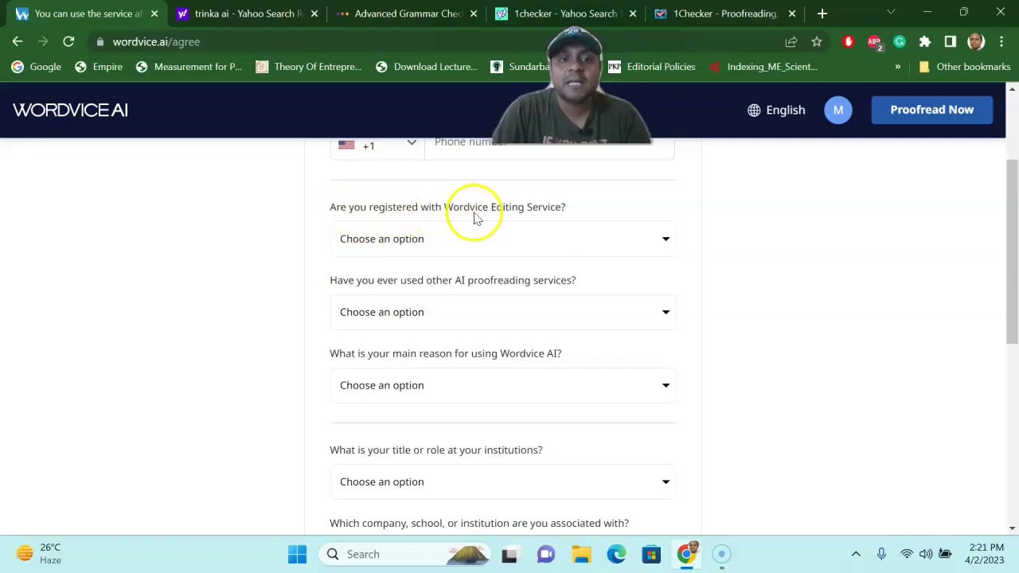
left_click(534, 235)
left_click(535, 235)
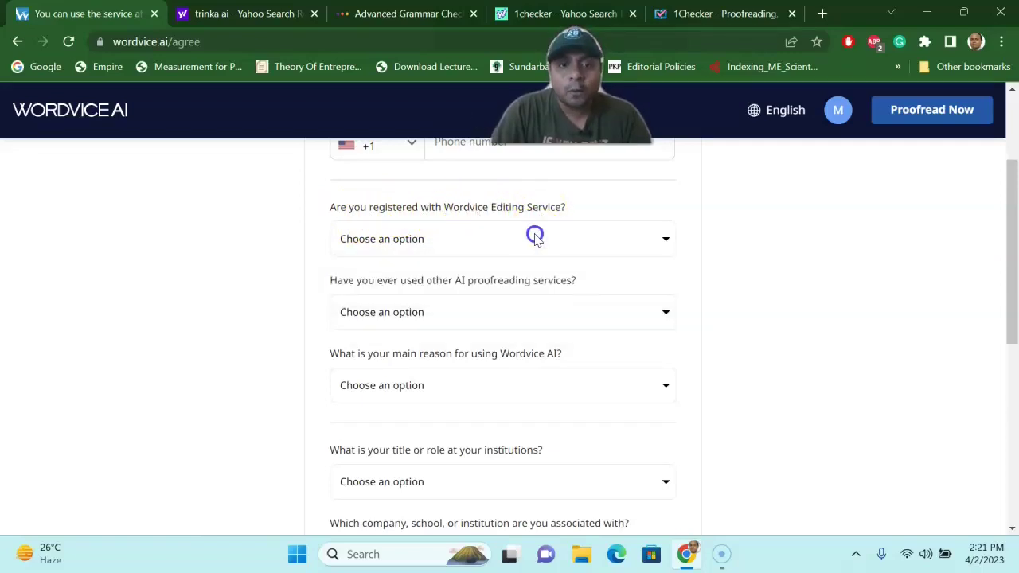
scroll(529, 270, "down", 1)
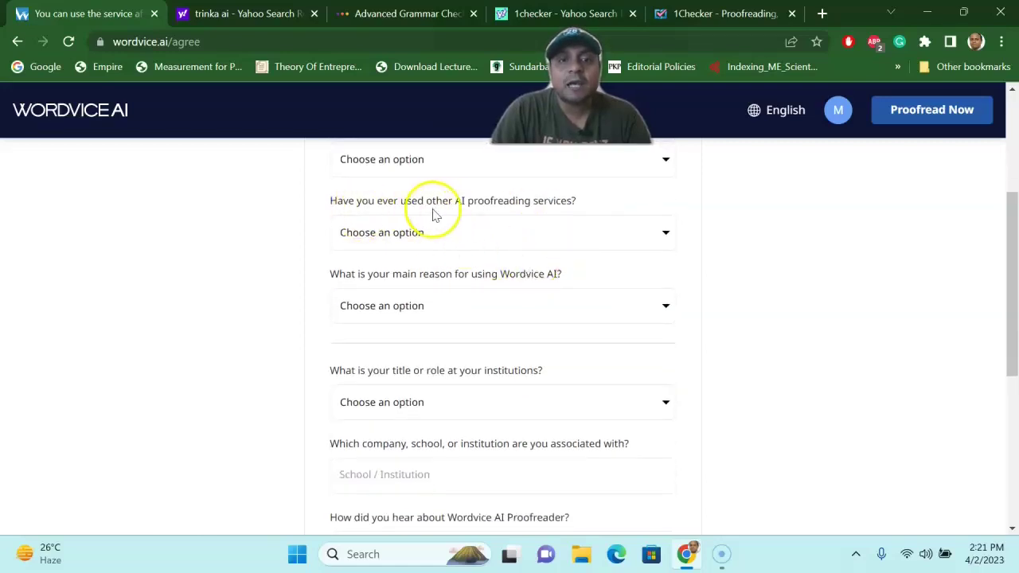
left_click(507, 234)
left_click(508, 234)
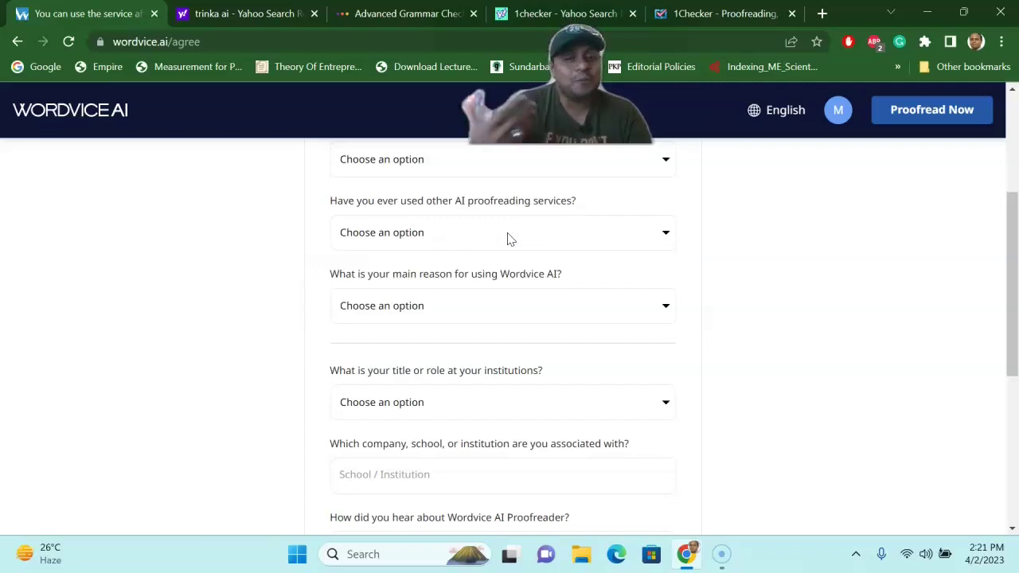
scroll(513, 239, "down", 2)
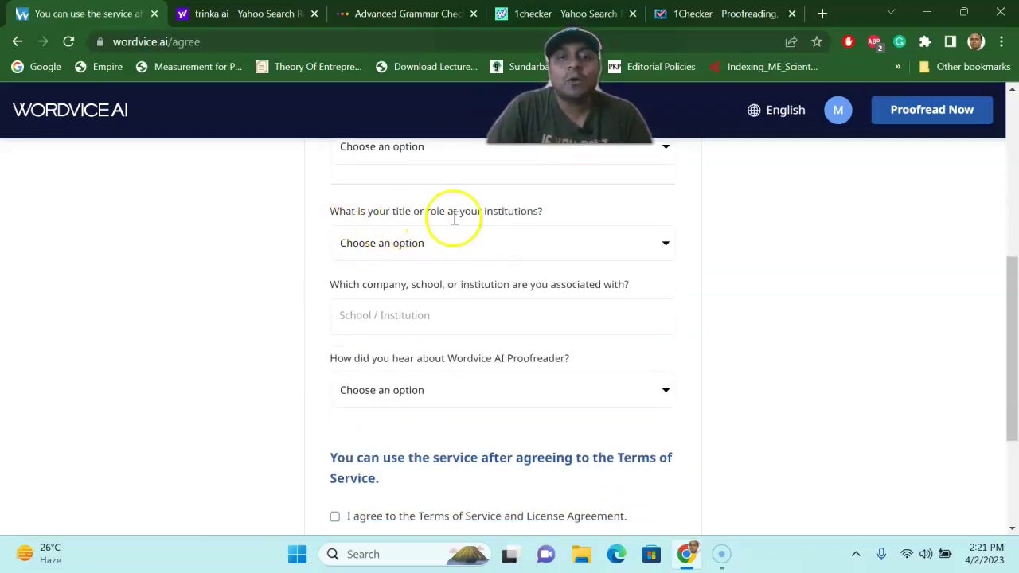
Review the title or role choices and submit the form's Terms of Service agreement
left_click(508, 239)
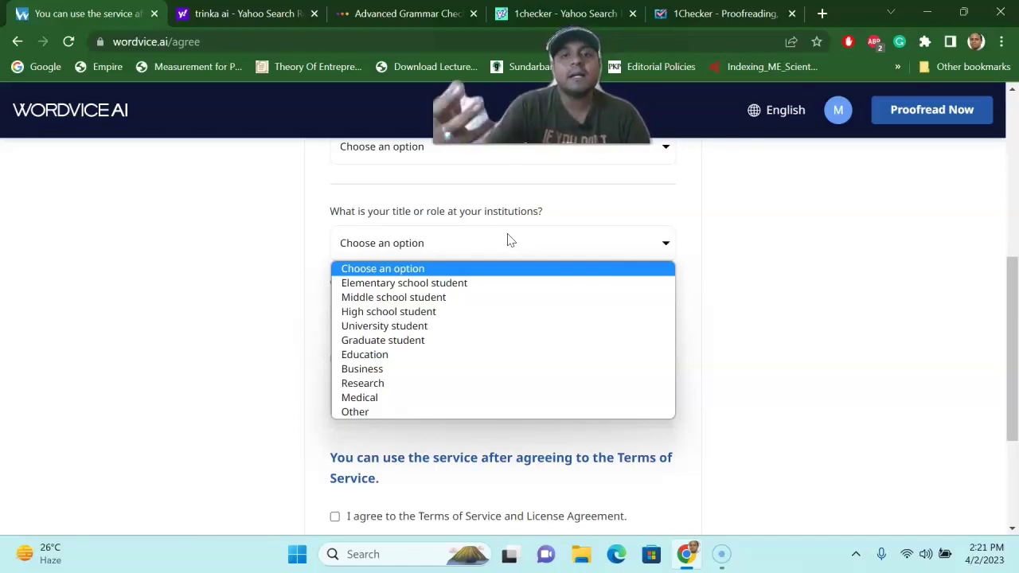
left_click(778, 257)
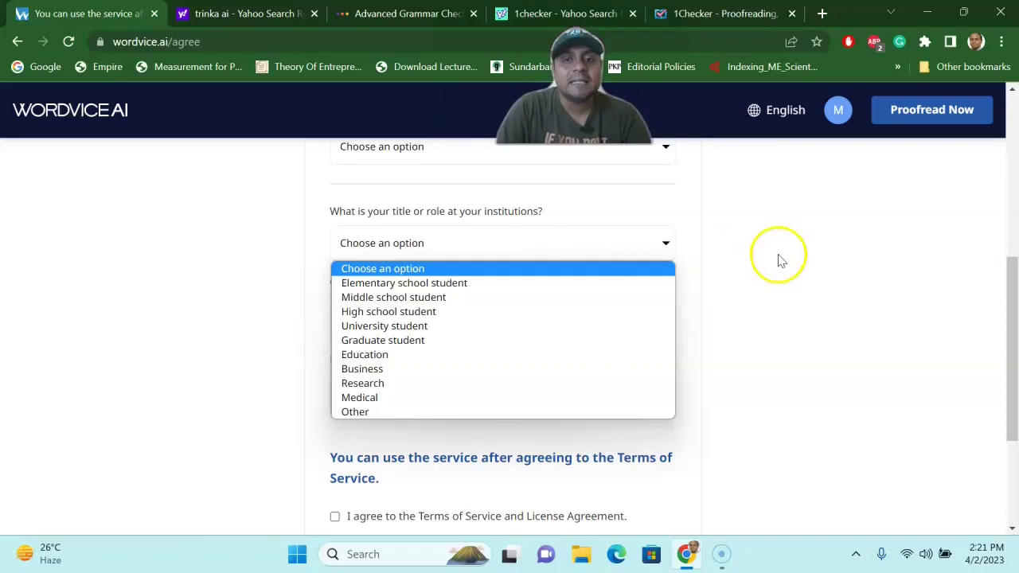
left_click(570, 310)
scroll(571, 315, "down", 2)
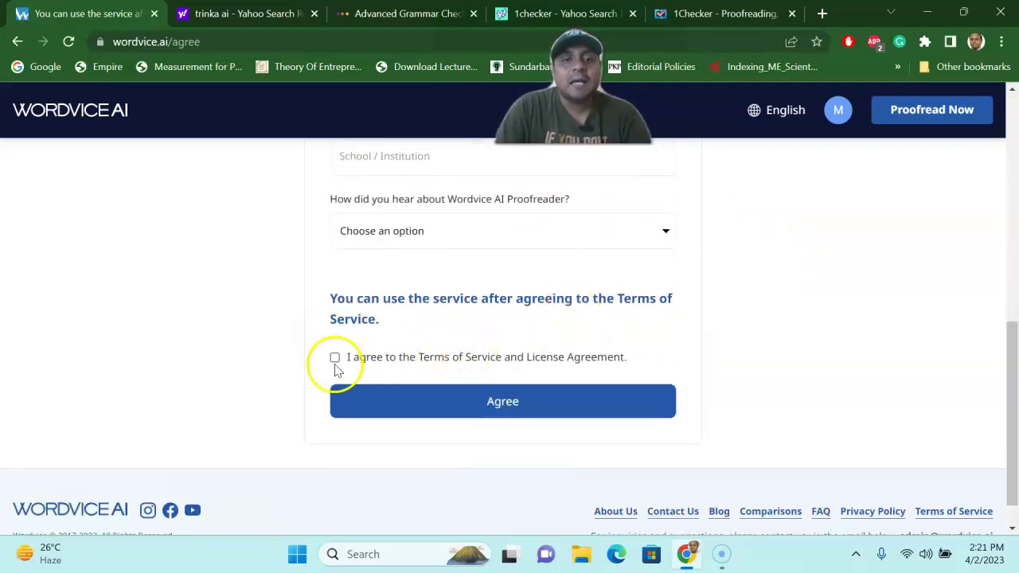
left_click(560, 394)
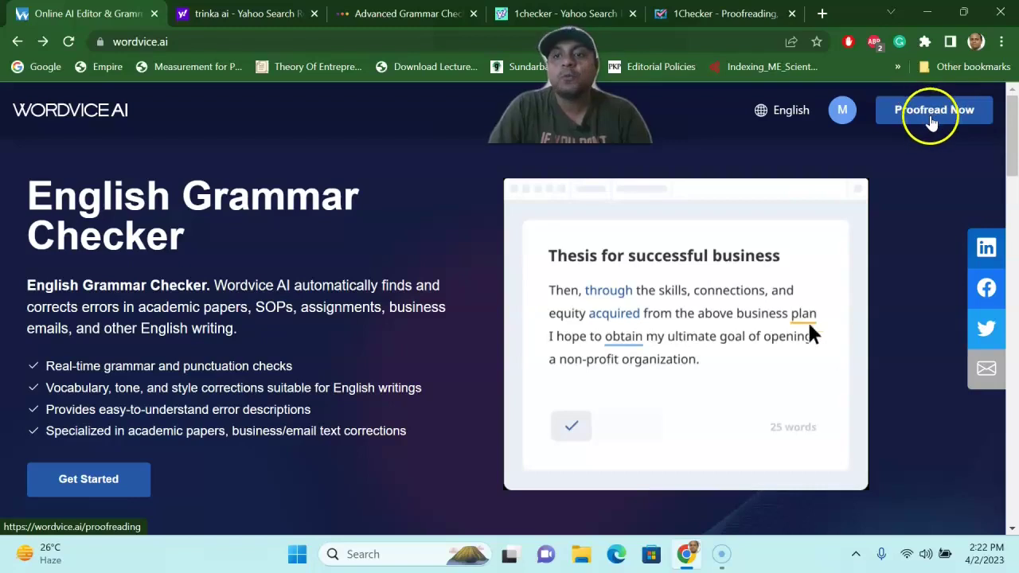
Open the proofreading workspace and upload the Word document "Sample for Proofread" from the Downloads folder
left_click(925, 113)
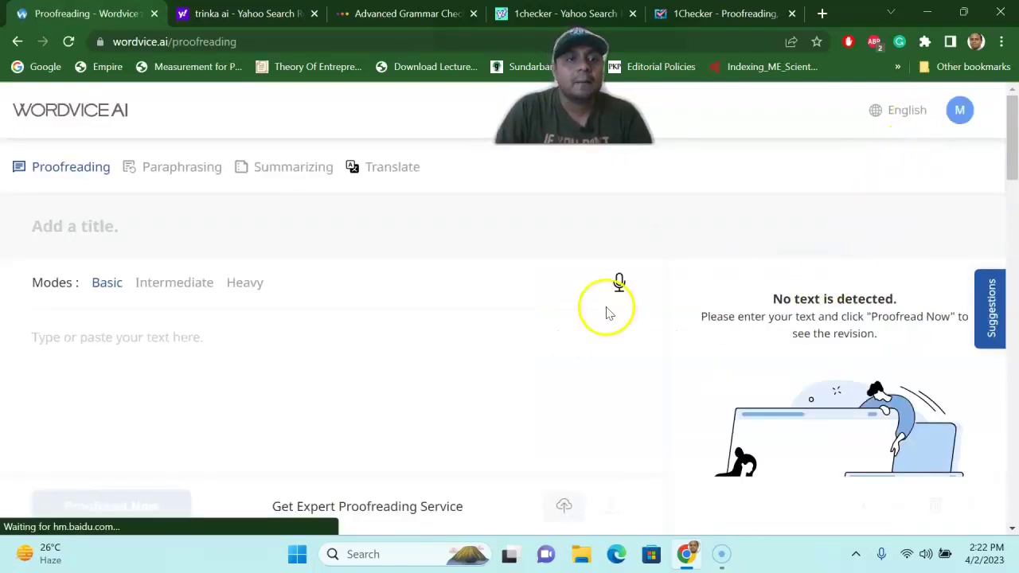
left_click(43, 359)
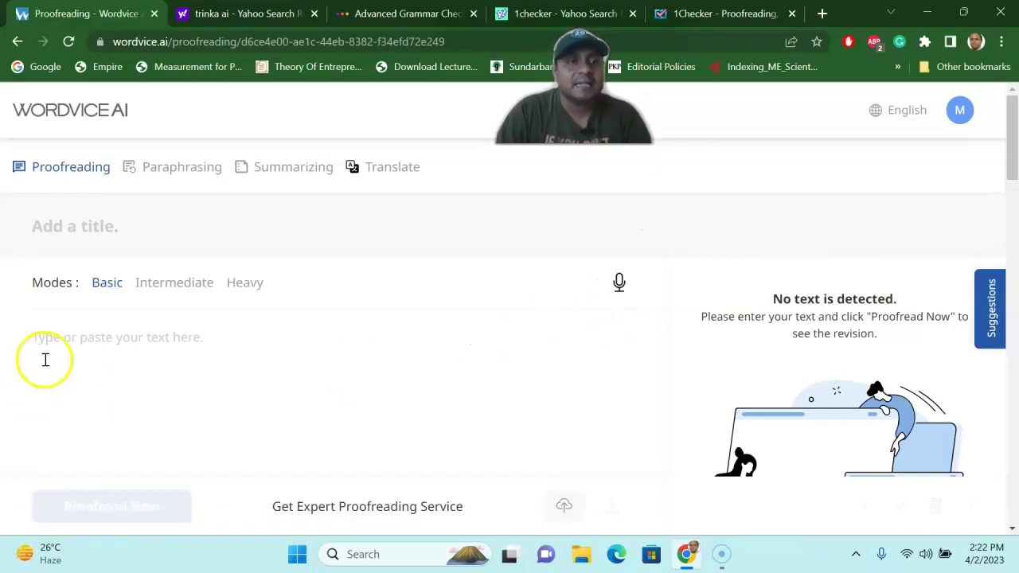
scroll(175, 334, "down", 1)
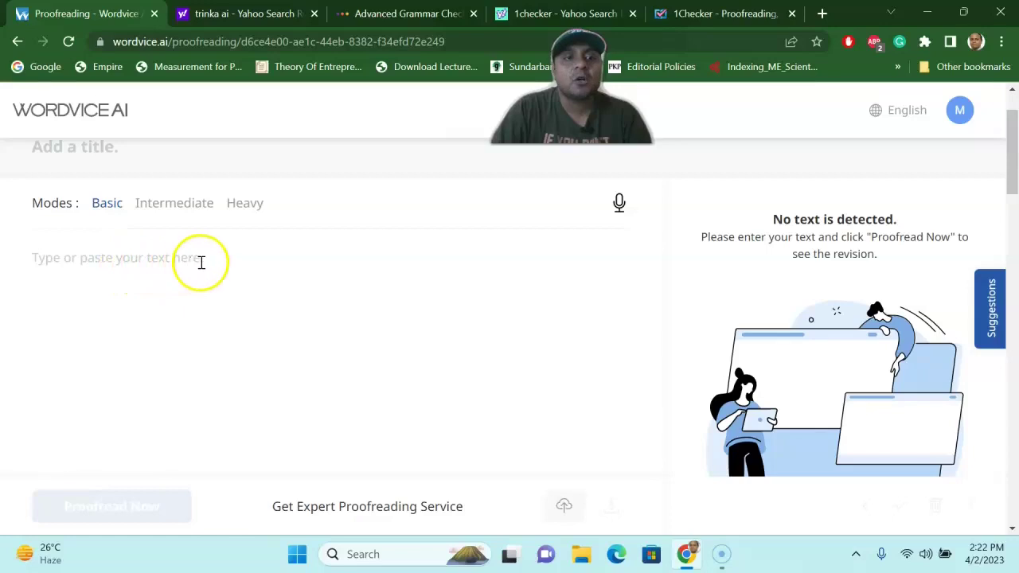
scroll(201, 264, "down", 1)
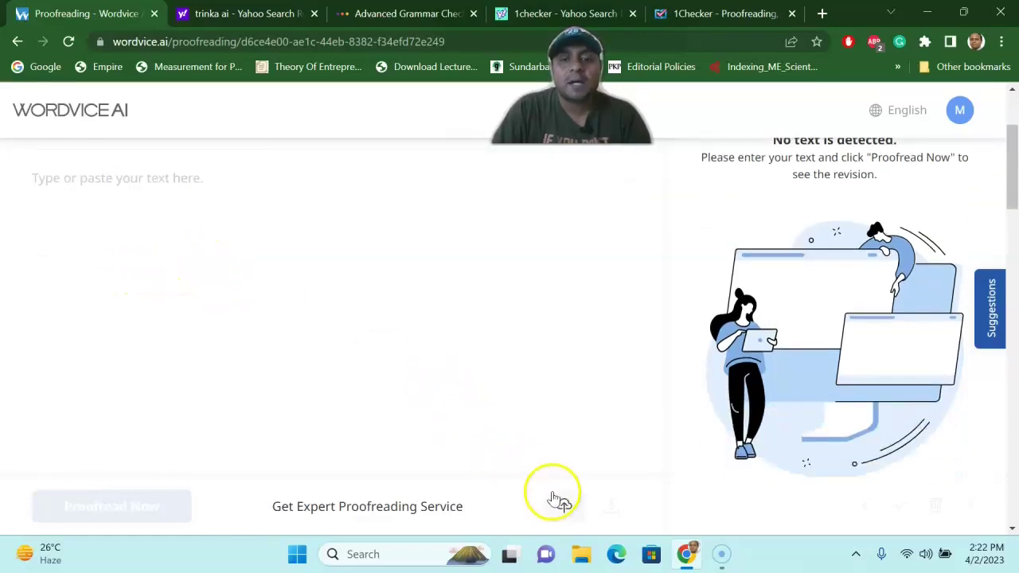
left_click(563, 509)
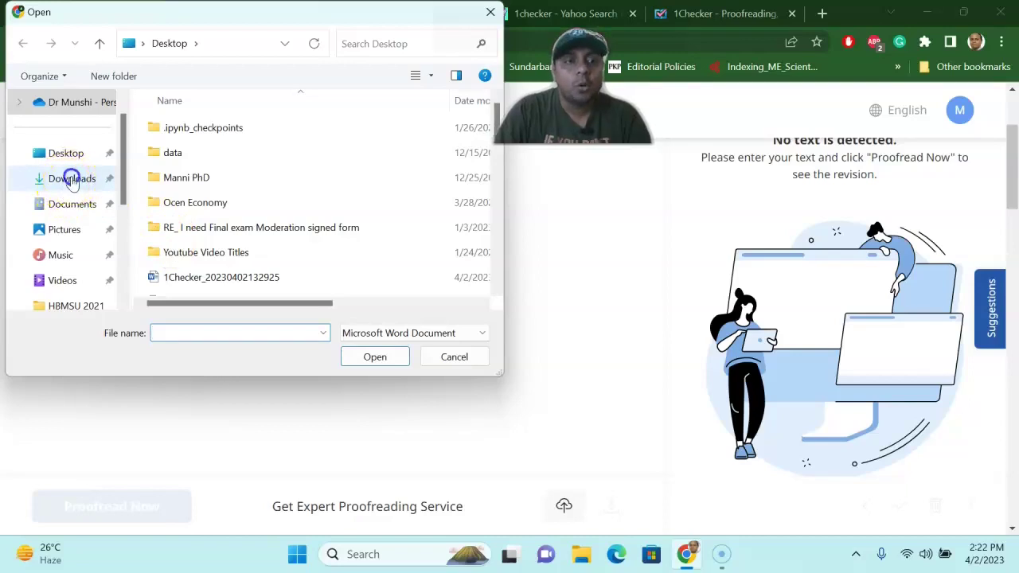
left_click(71, 179)
left_click(212, 146)
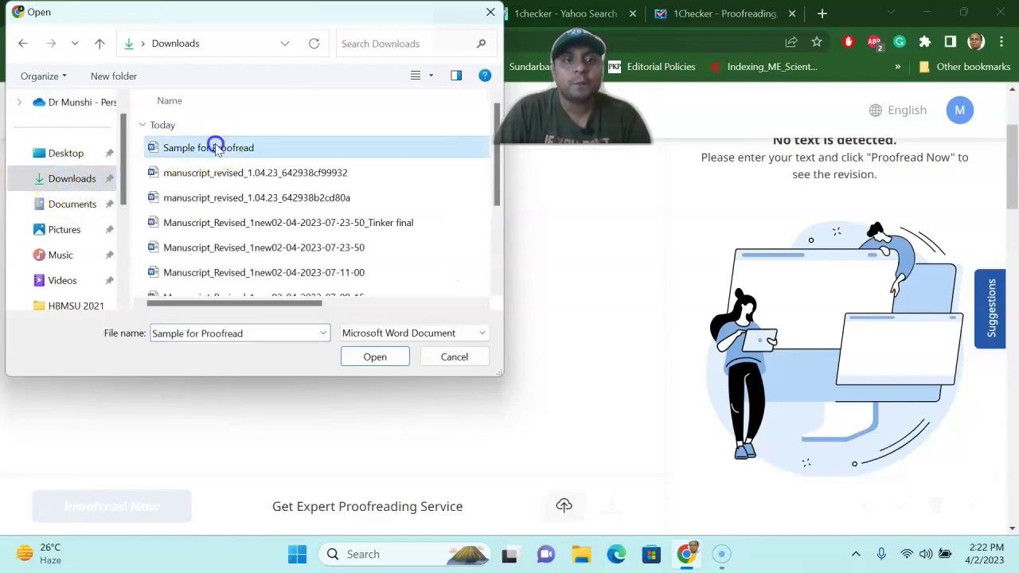
left_click(372, 357)
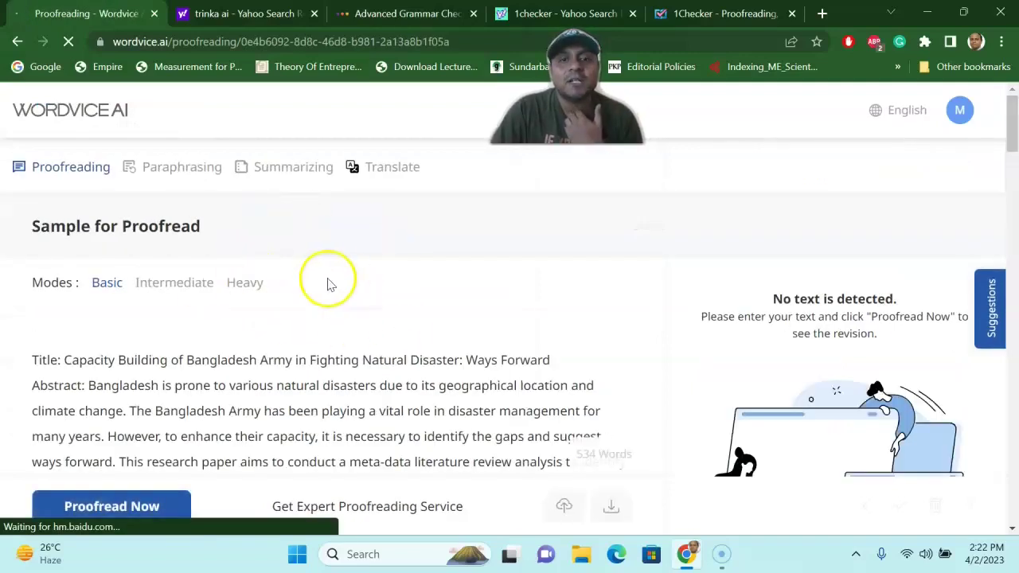
Look through the uploaded manuscript's sections and run the proofreading on it in Basic mode
scroll(311, 305, "down", 1)
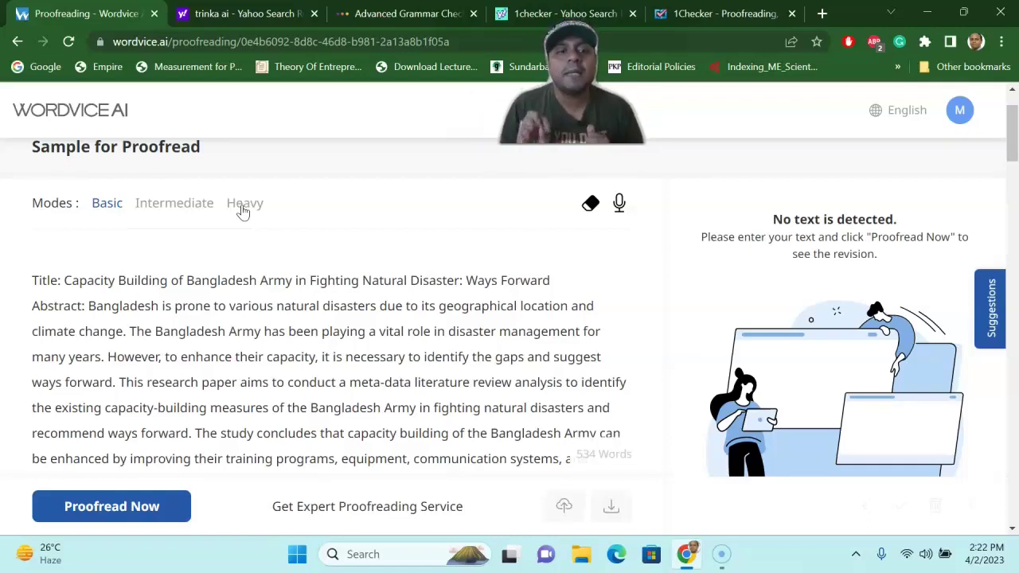
scroll(249, 236, "down", 4)
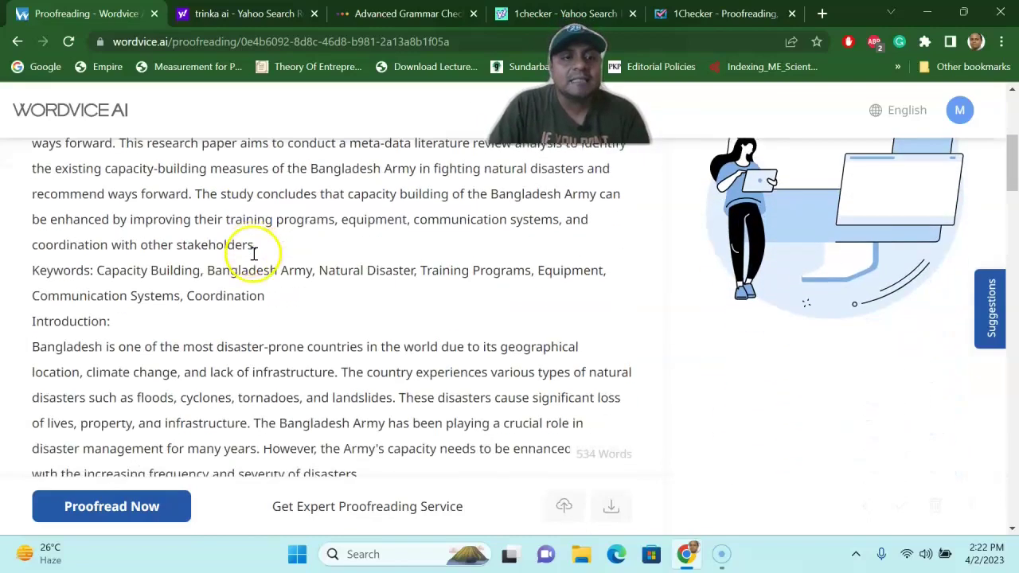
scroll(253, 254, "down", 2)
scroll(255, 256, "down", 3)
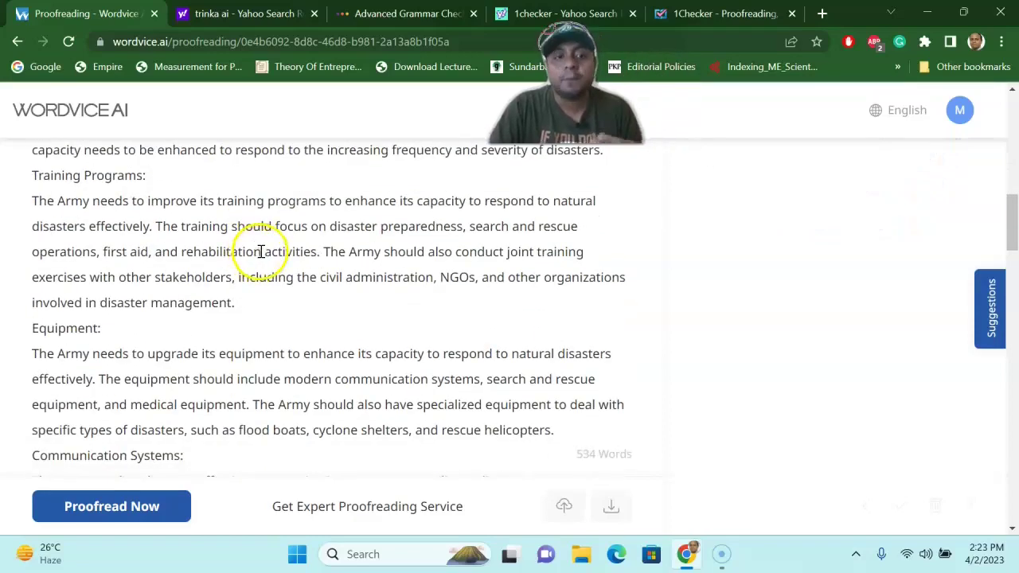
scroll(262, 253, "down", 2)
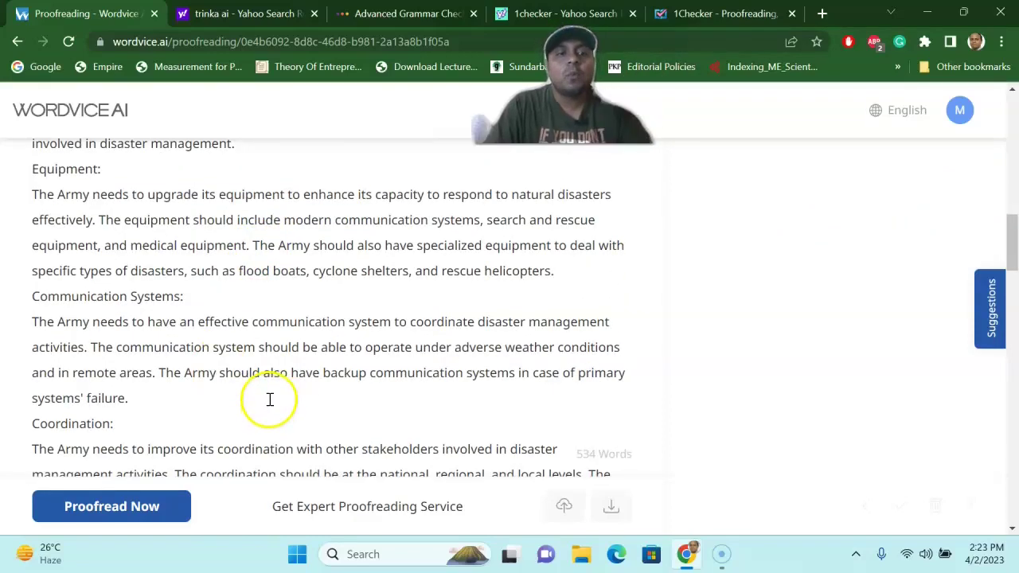
left_click(148, 514)
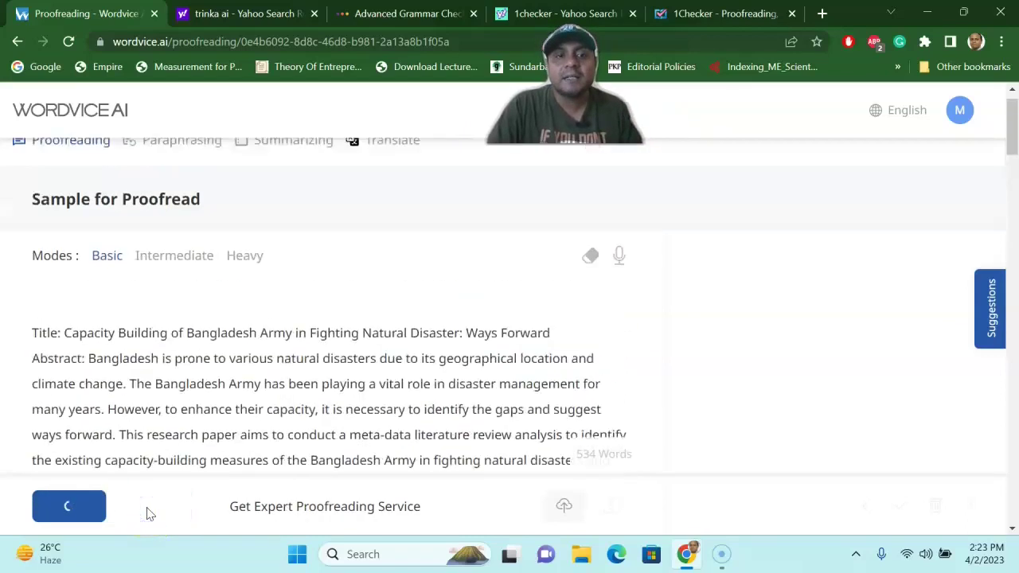
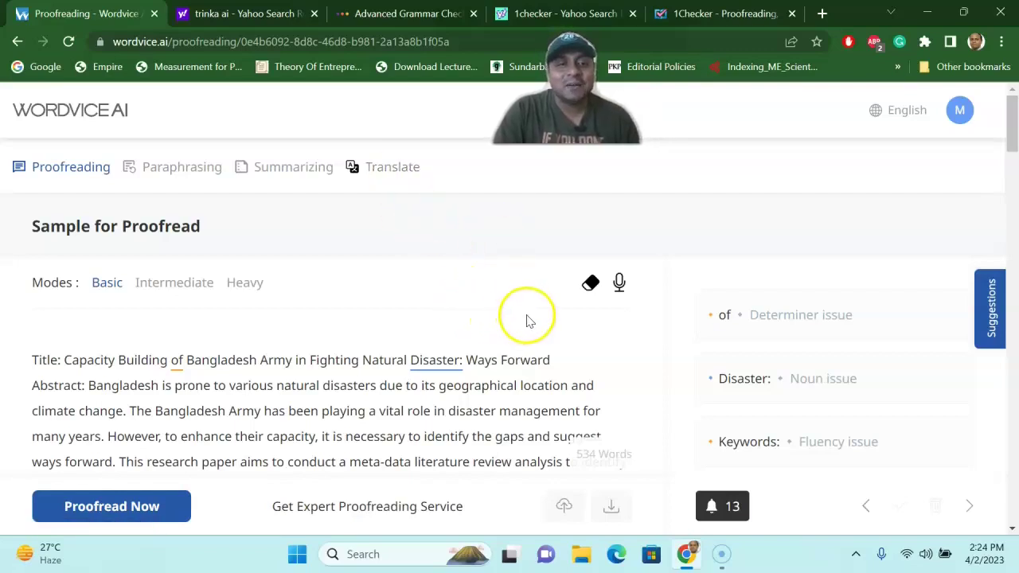
Accept the suggested title corrections "of the" for the determiner issue and "Disasters:" for the noun issue
scroll(526, 320, "down", 1)
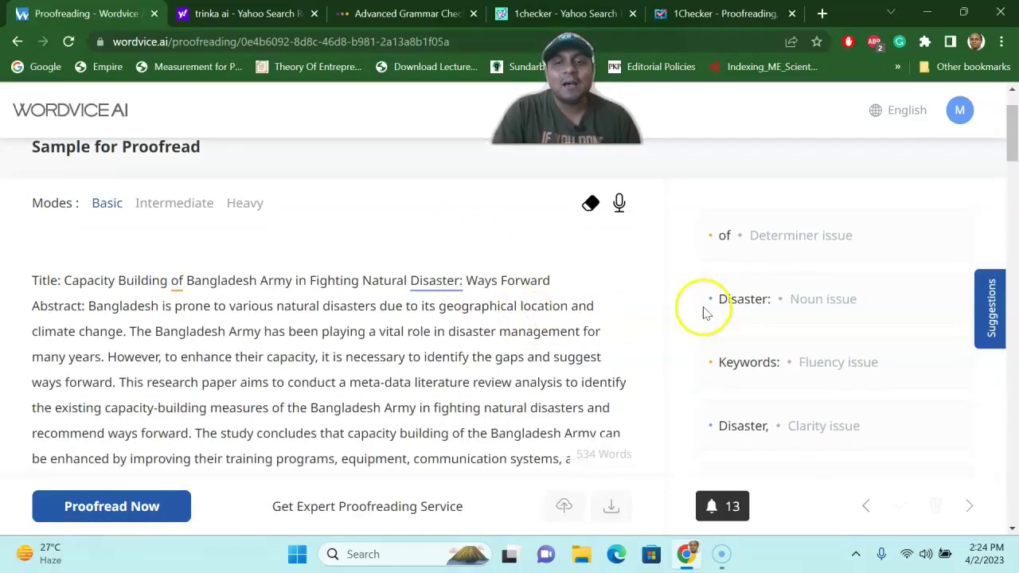
left_click(796, 245)
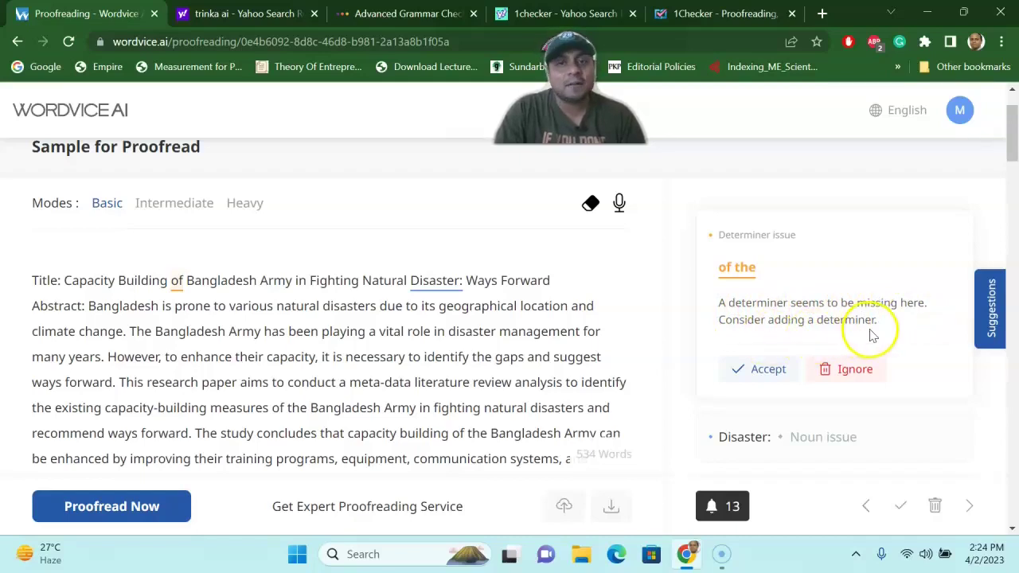
left_click(767, 367)
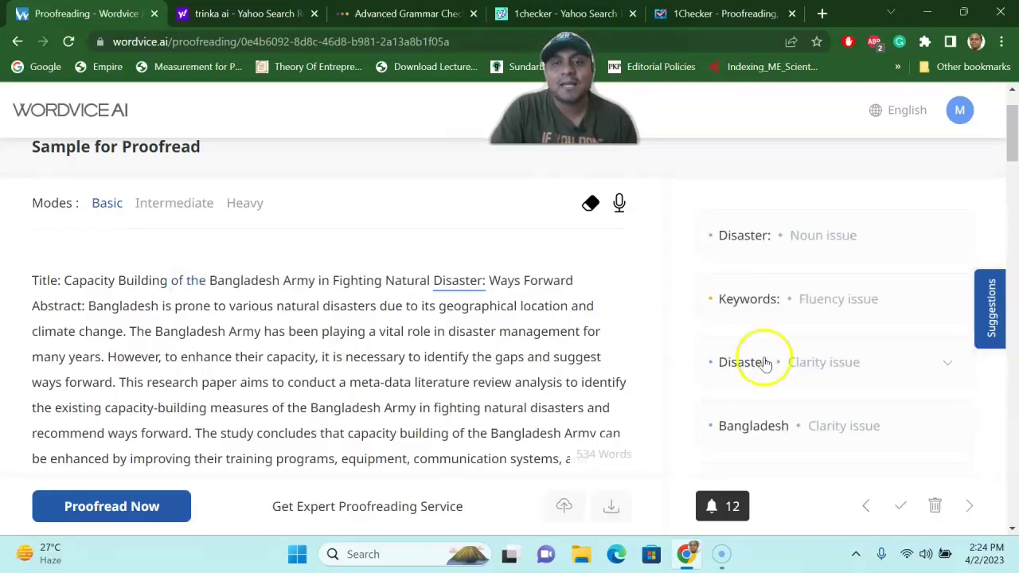
left_click(812, 246)
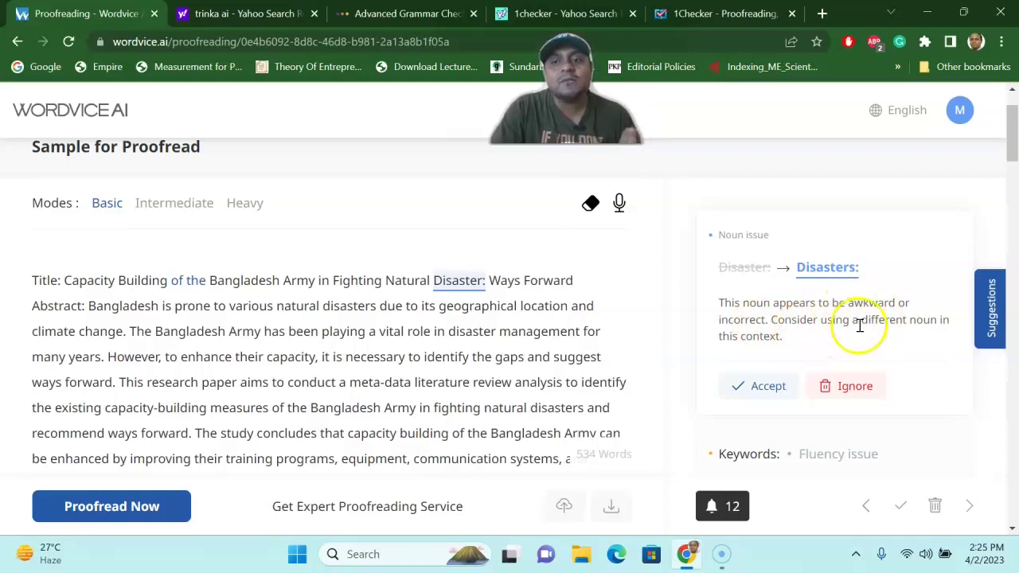
left_click(768, 387)
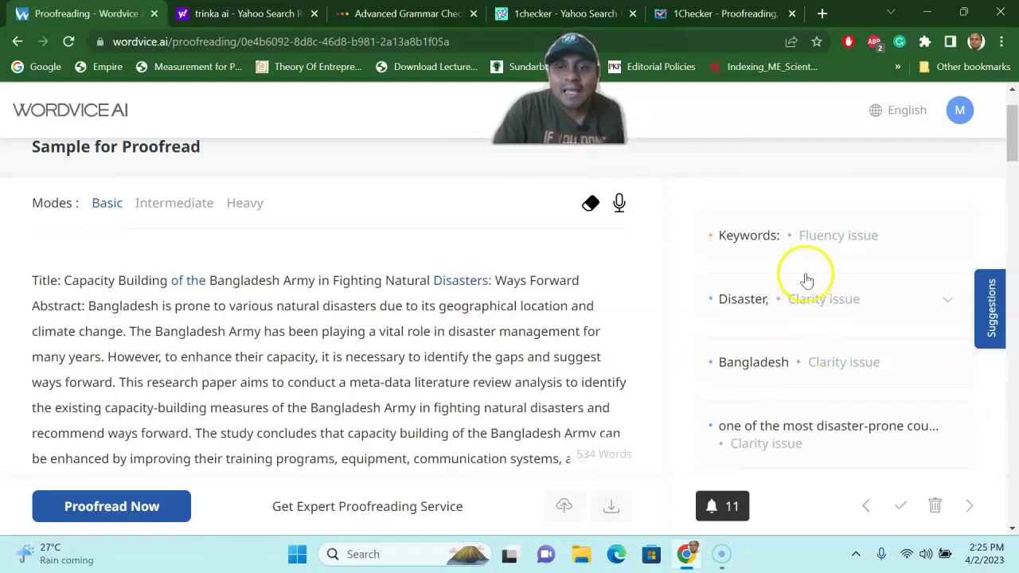
Look through the remaining suggestions for the manuscript and try to download the proofread document
scroll(800, 295, "down", 3)
scroll(800, 296, "down", 5)
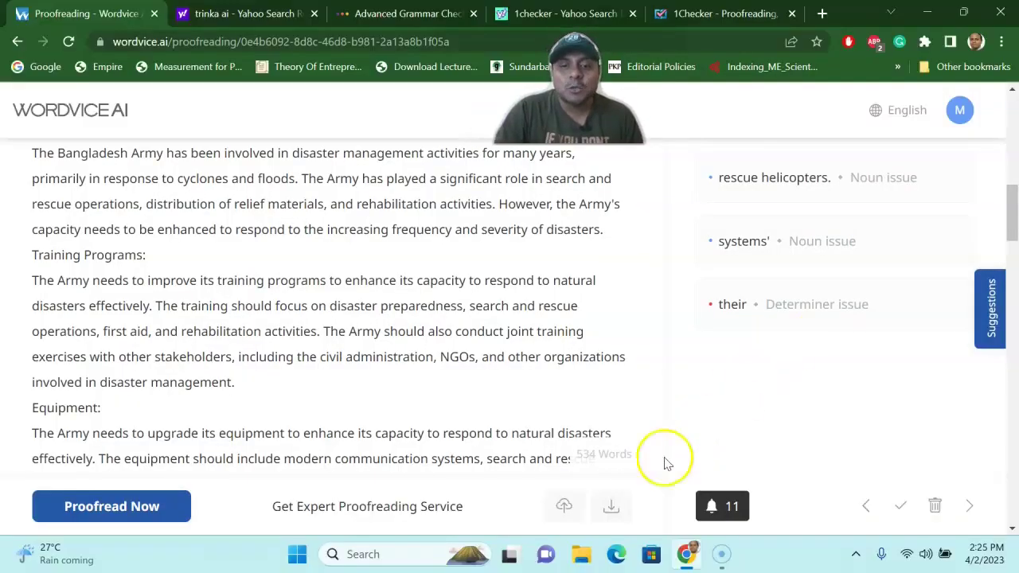
left_click(611, 508)
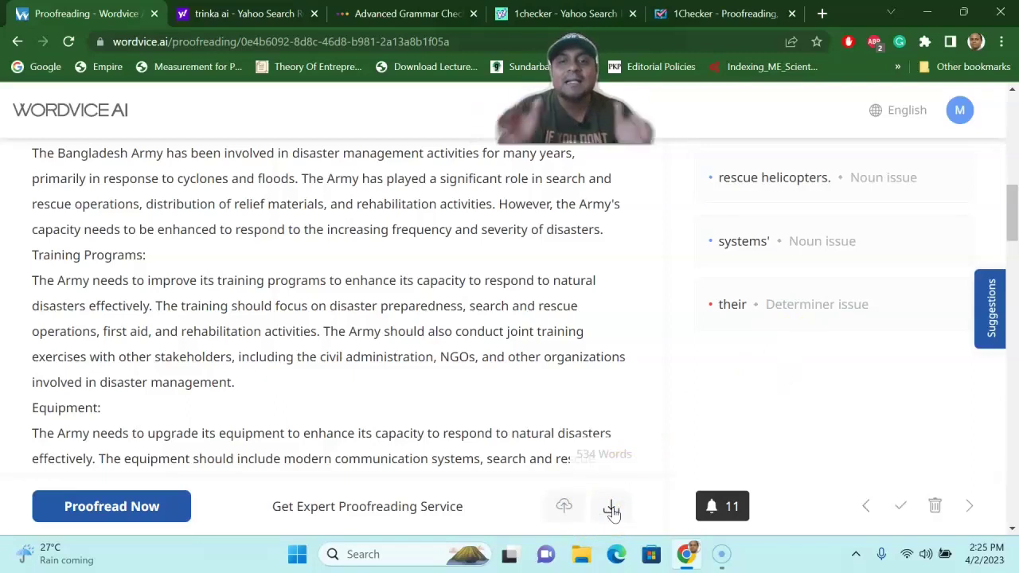
left_click(611, 508)
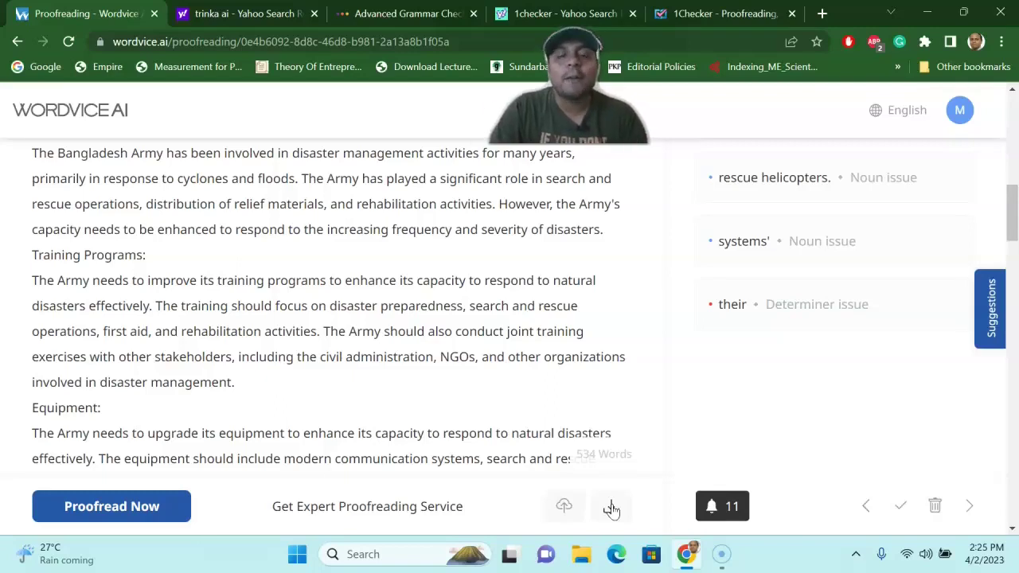
Switch to the Trinka website and open its cloud dashboard through the free registration option
left_click(228, 14)
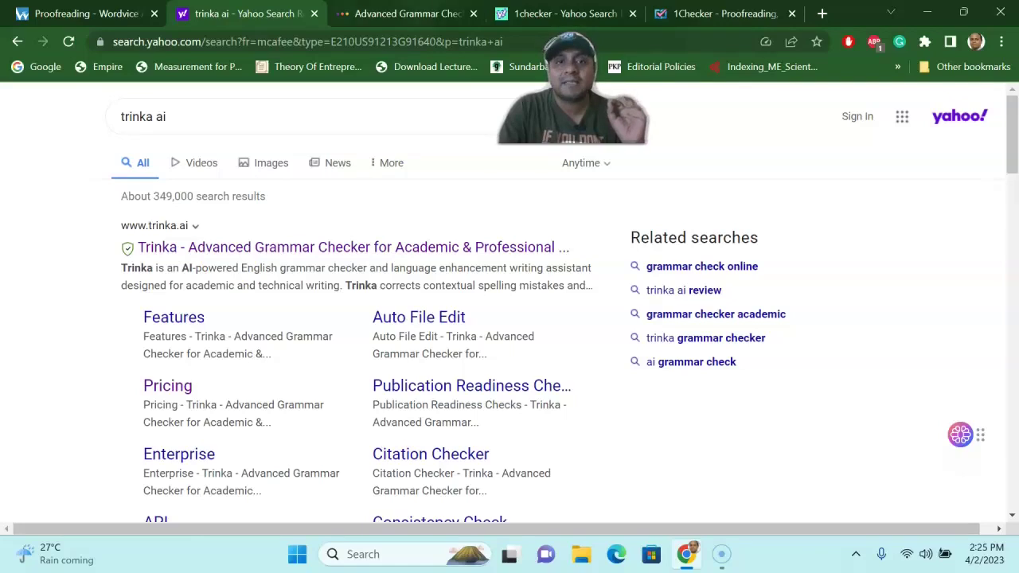
left_click(410, 13)
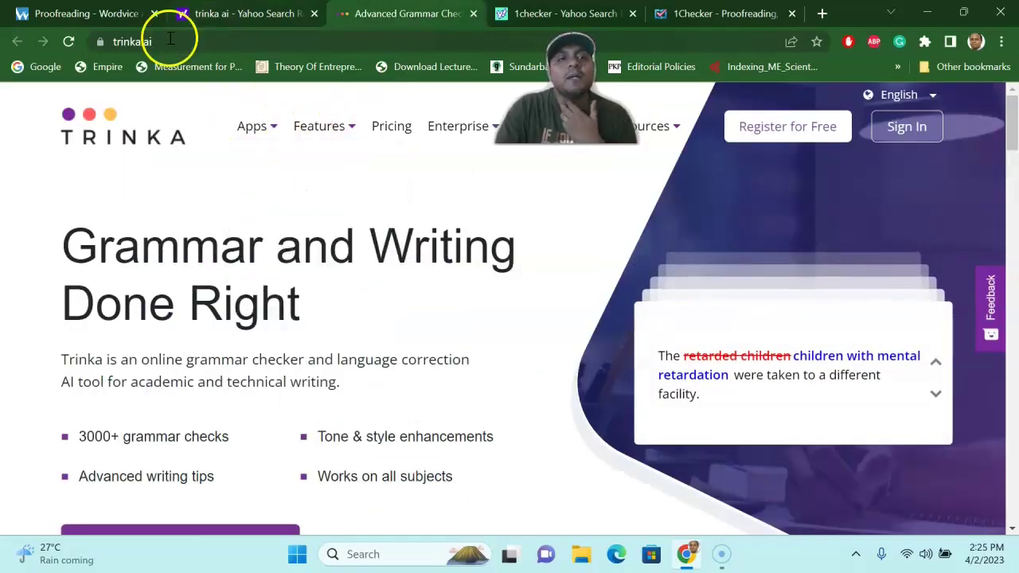
left_click(191, 13)
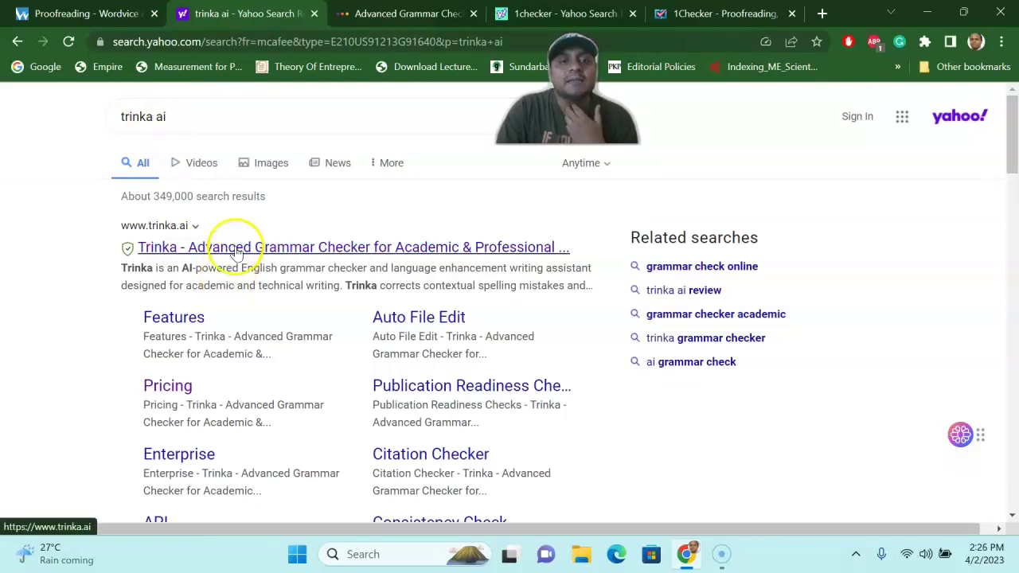
left_click(405, 14)
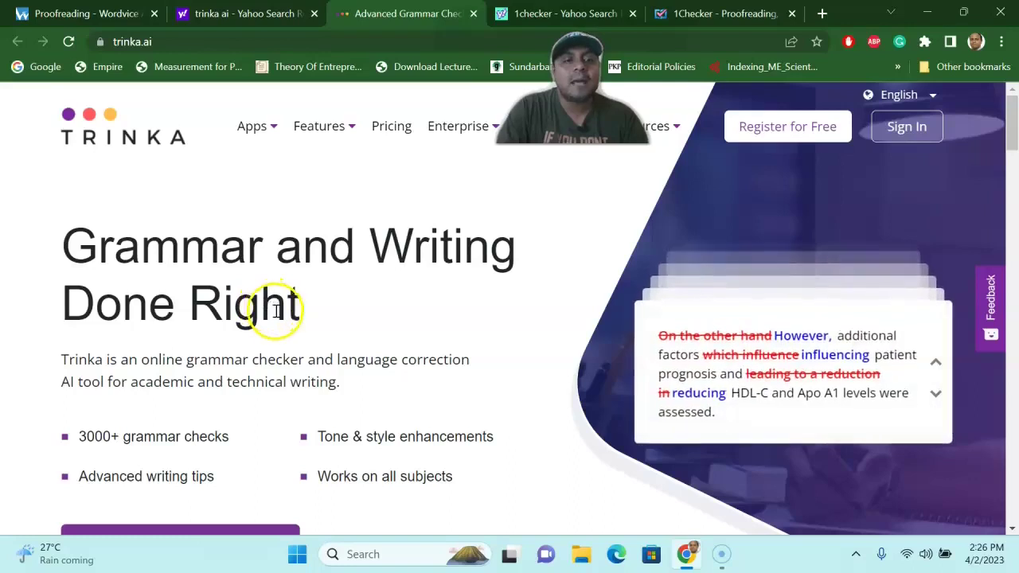
scroll(239, 335, "down", 1)
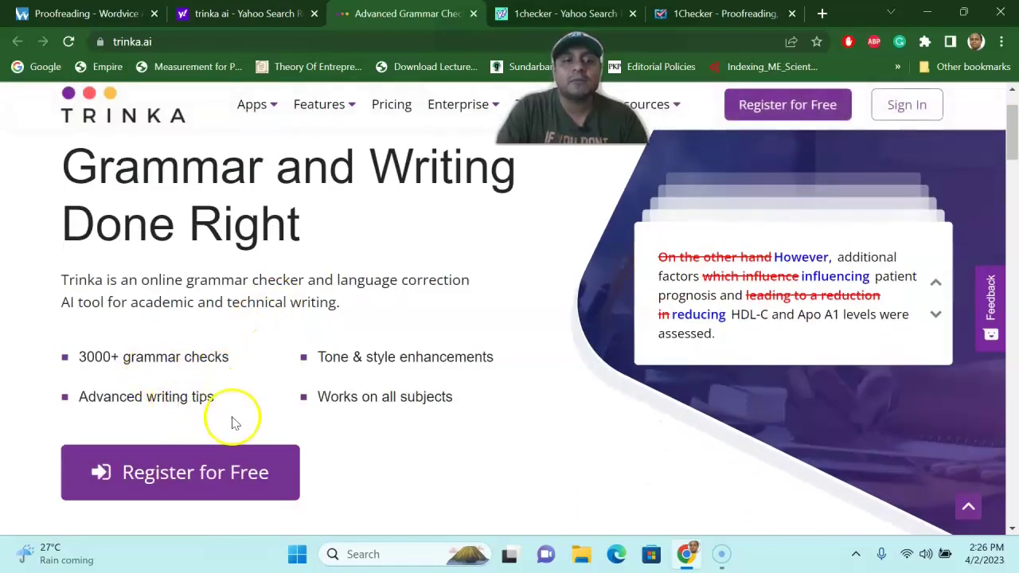
left_click(216, 471)
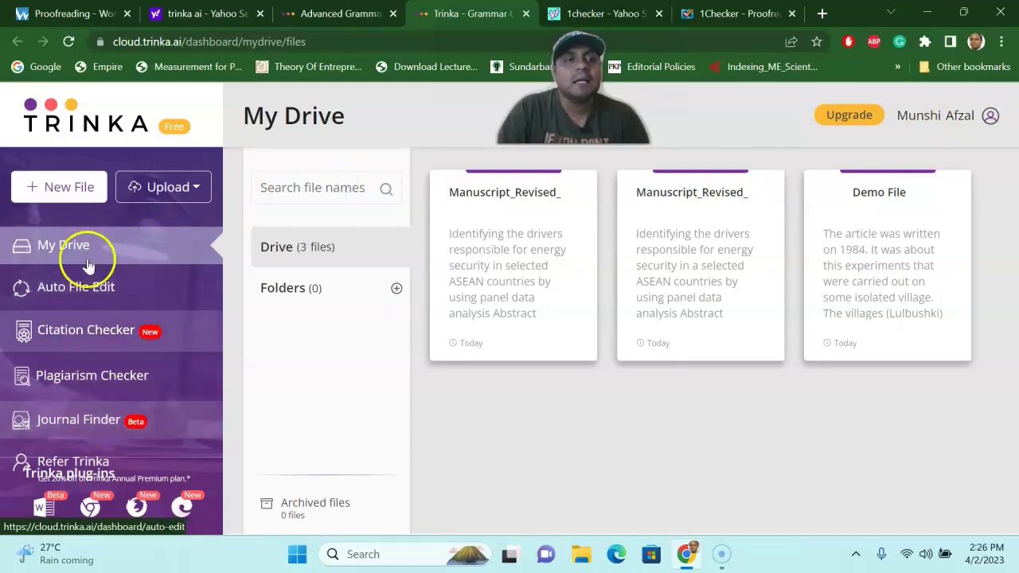
Upload "Sample for Proofread" from the device's Downloads folder to Trinka and choose Auto File Edit for it
left_click(189, 192)
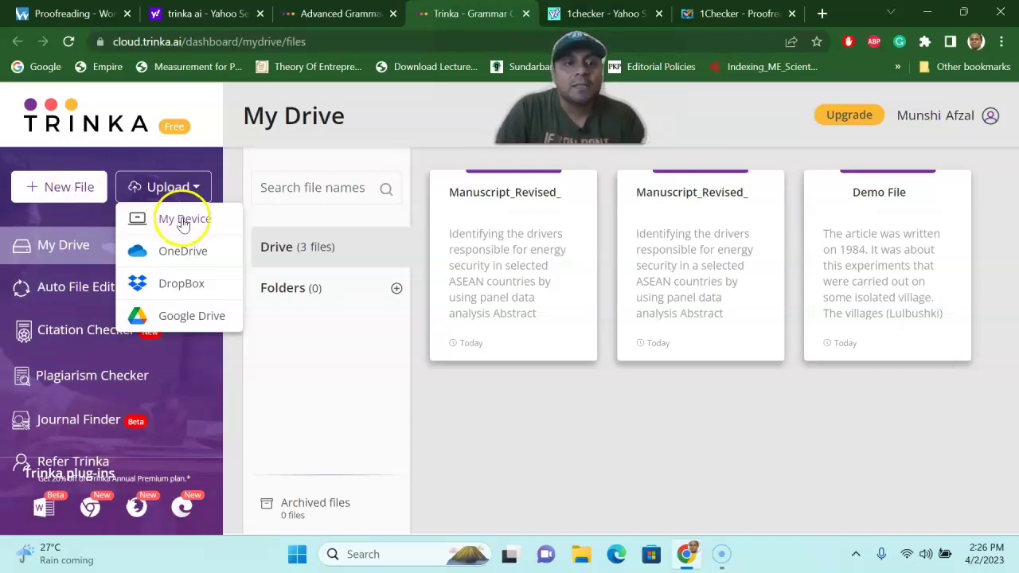
left_click(186, 220)
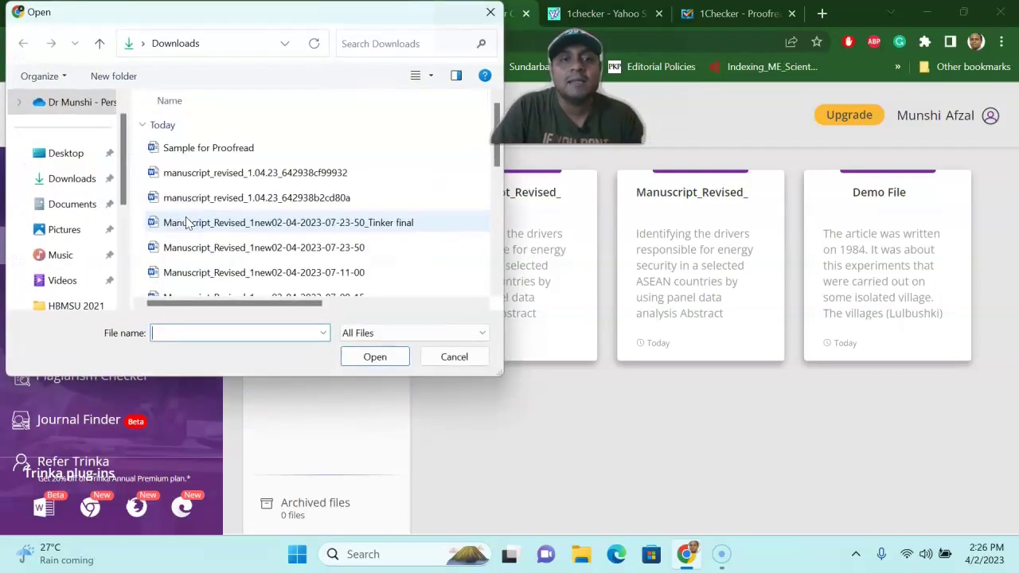
left_click(199, 147)
left_click(362, 358)
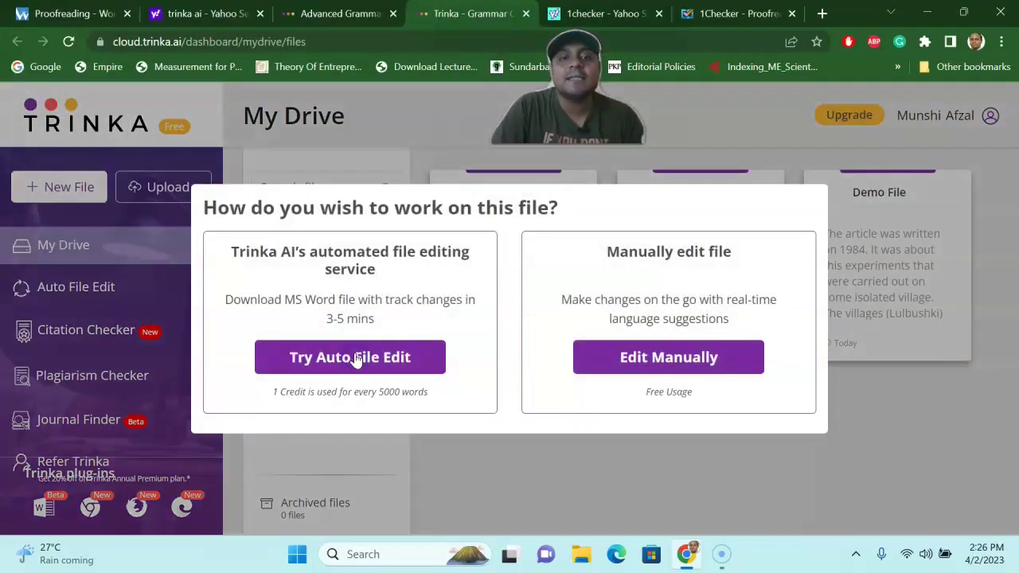
left_click(356, 360)
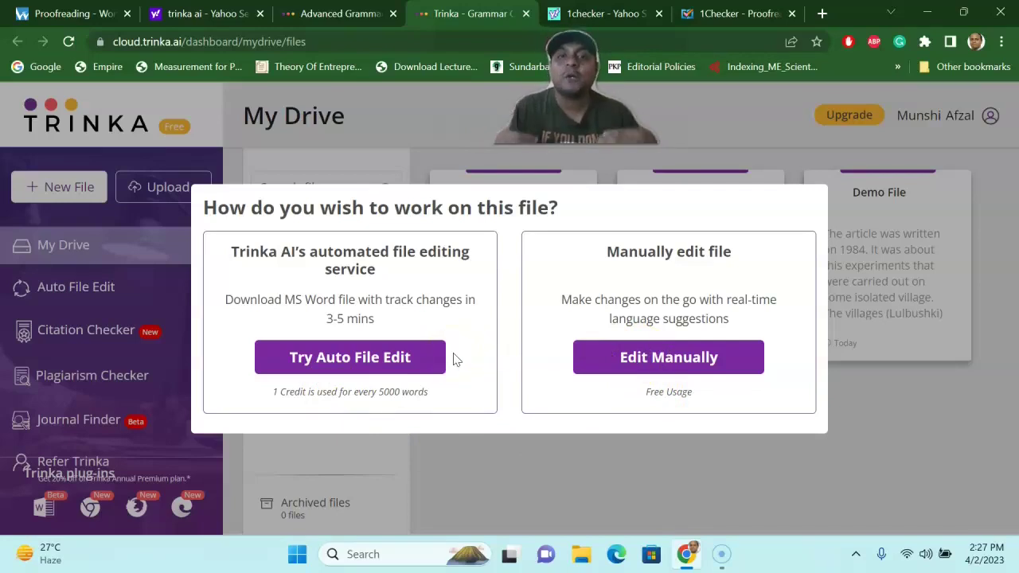
left_click(394, 362)
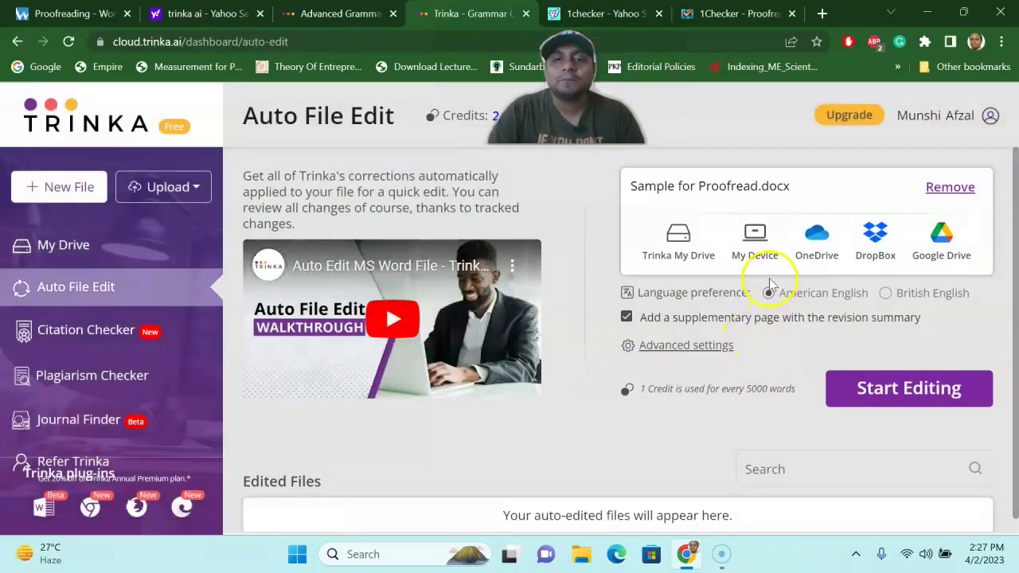
Select "Sample for Proofread" from the device again as the document for Auto File Edit
left_click(754, 233)
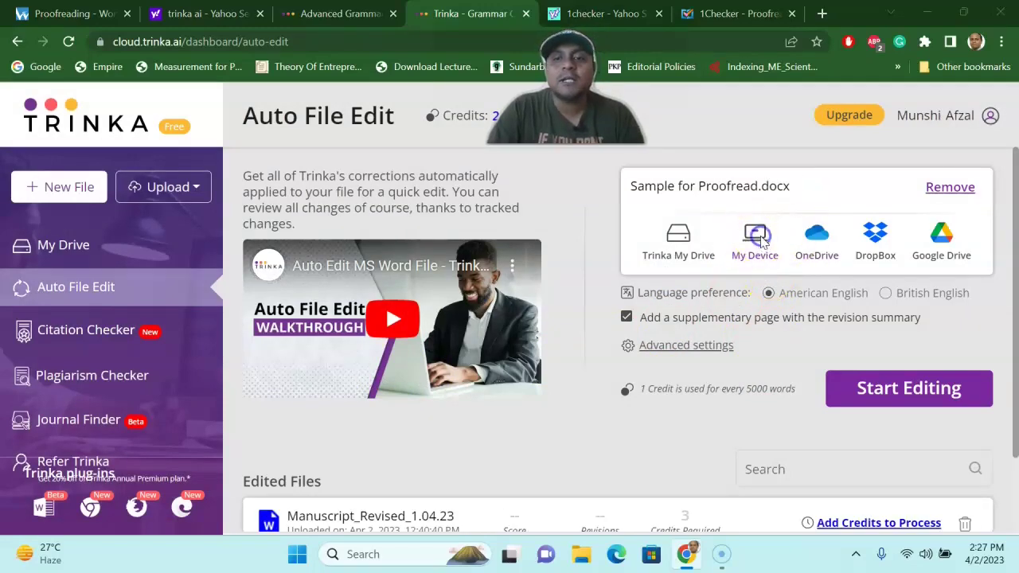
left_click(227, 148)
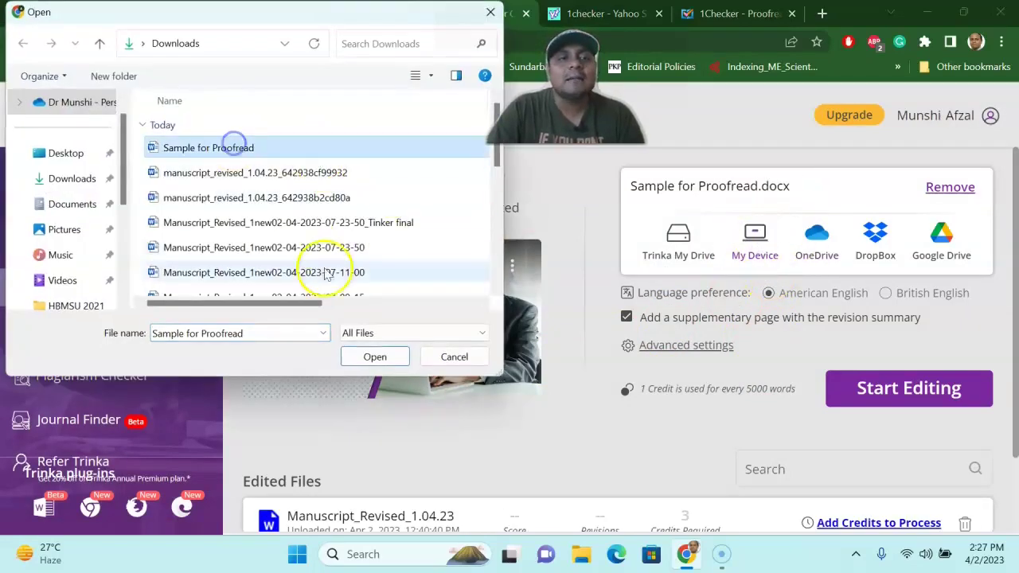
left_click(374, 357)
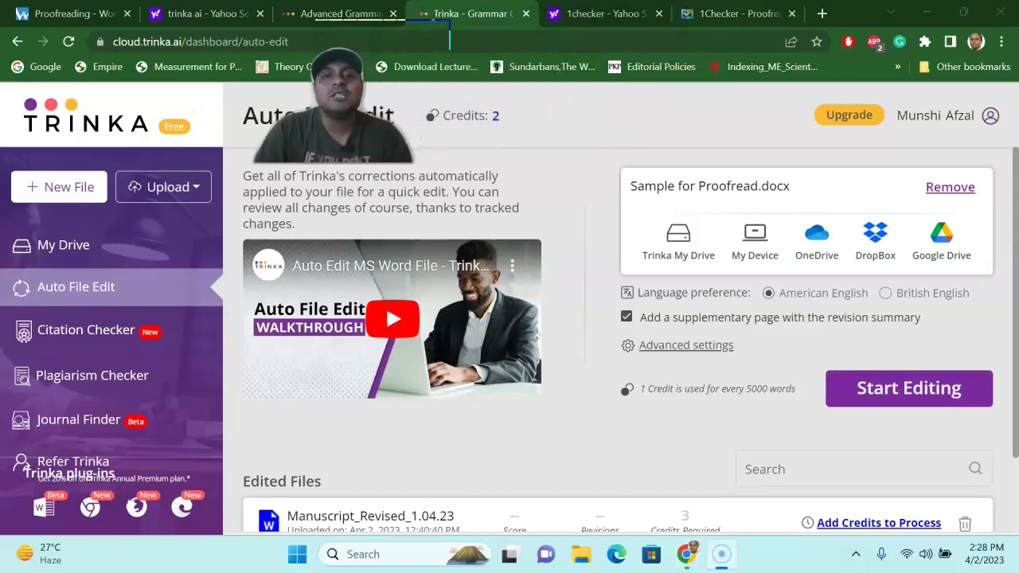
Go to the 1Checker website and get the free 1Checker for Windows Desktop
left_click(703, 14)
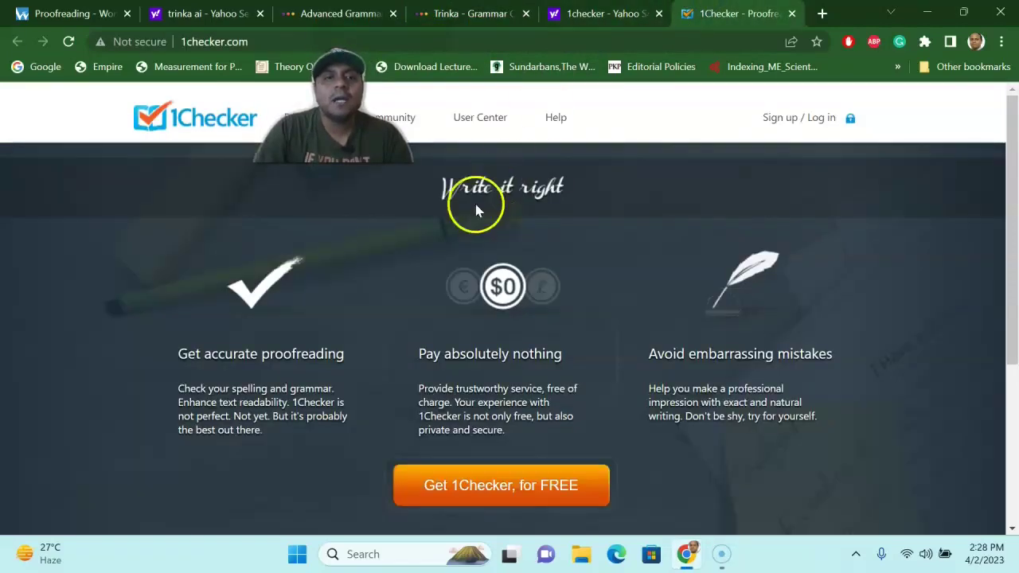
scroll(454, 455, "down", 1)
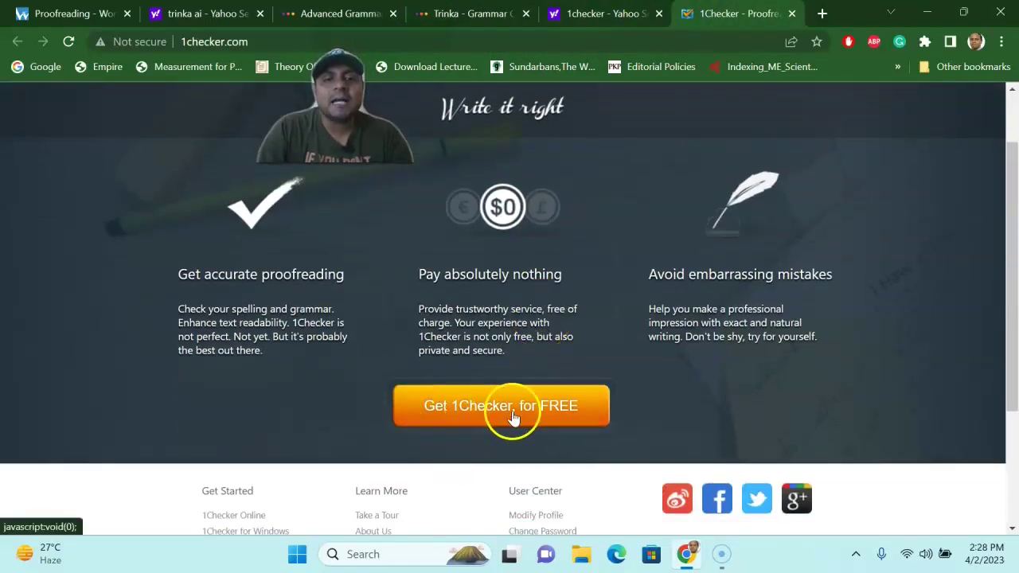
left_click(548, 420)
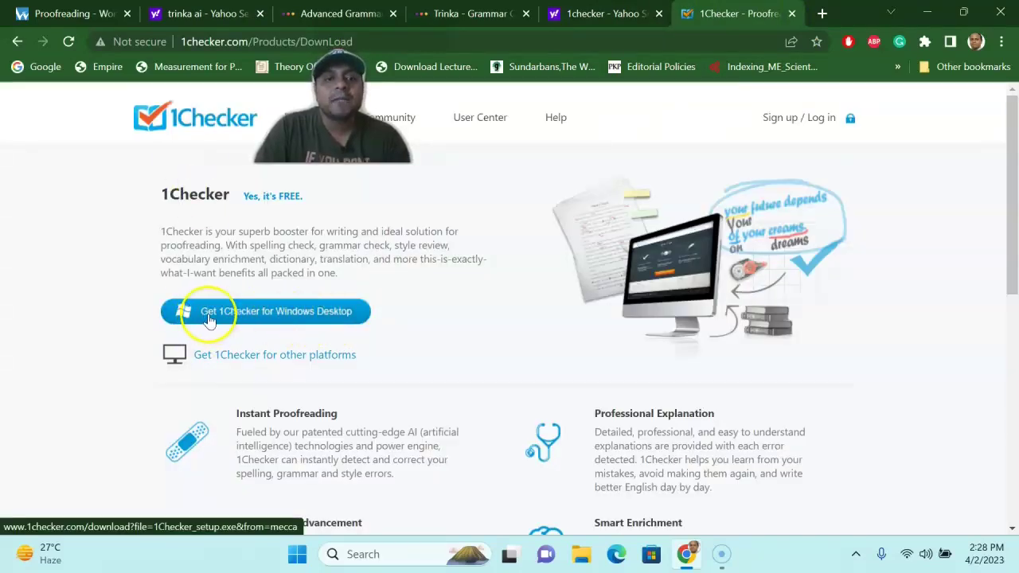
left_click(238, 320)
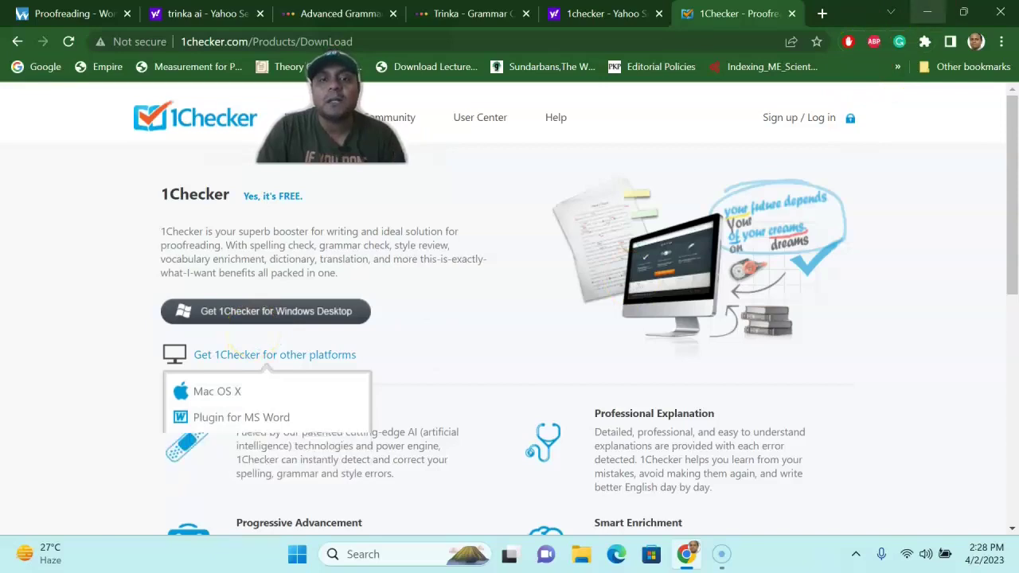
Show the desktop, launch the installed 1Checker program and log in with the saved credentials
key("super+d")
left_click(915, 28)
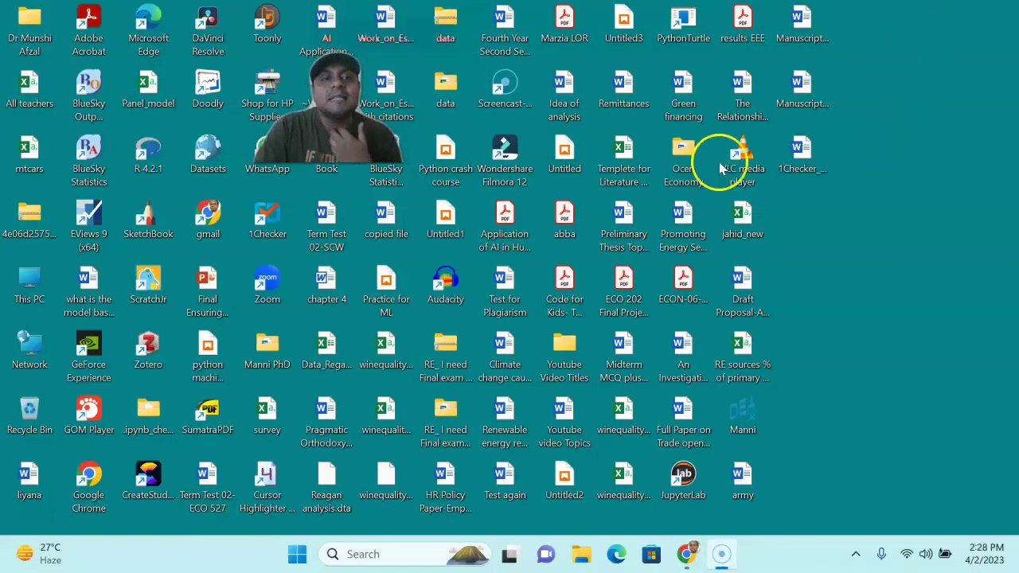
double_click(269, 229)
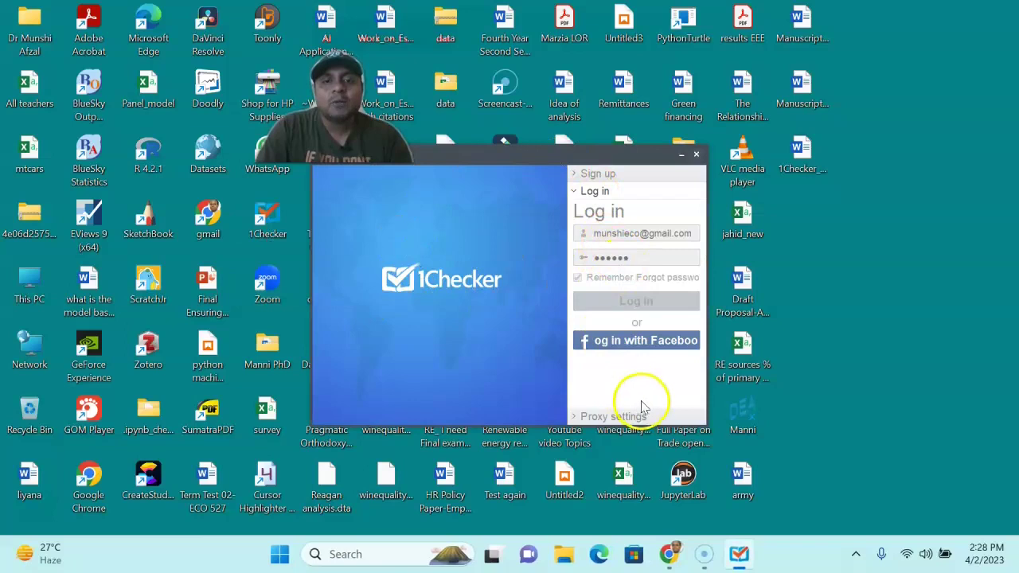
left_click(630, 298)
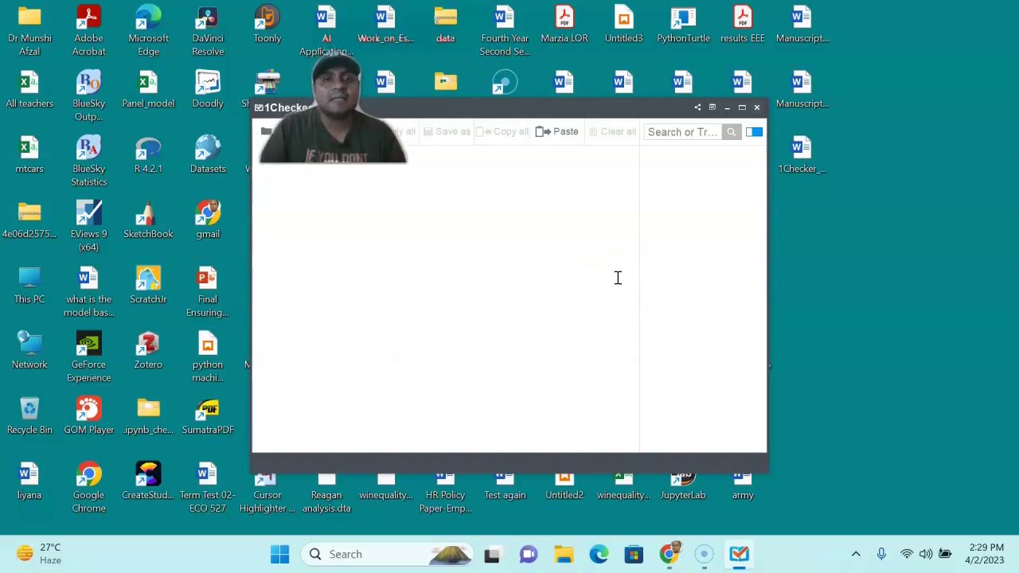
Move the 1Checker window aside and open "AI Application and Employee Perception-Final Manuscript" from the Desktop folder
left_click_drag(610, 103, 750, 109)
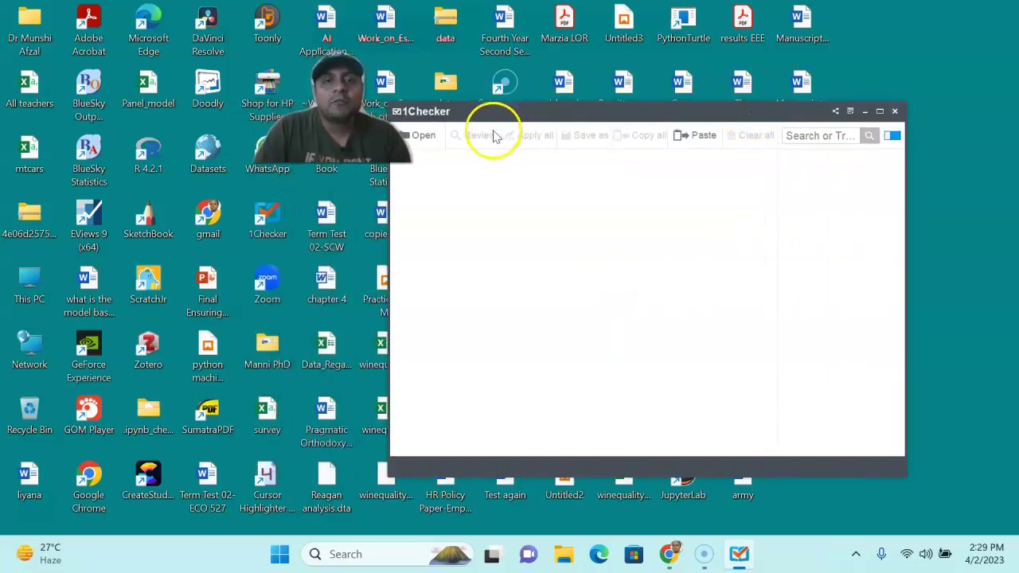
left_click_drag(500, 113, 580, 103)
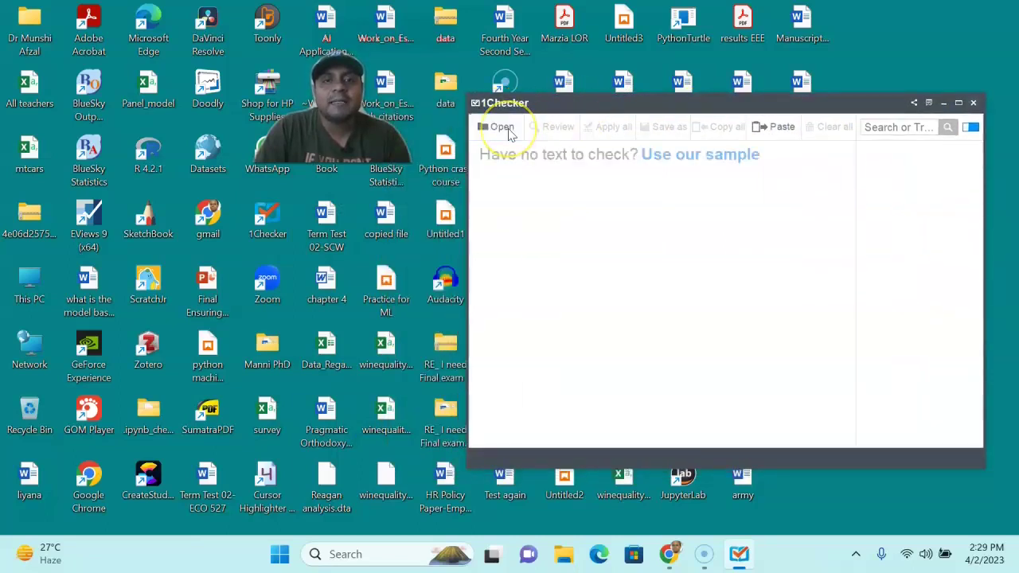
left_click(508, 130)
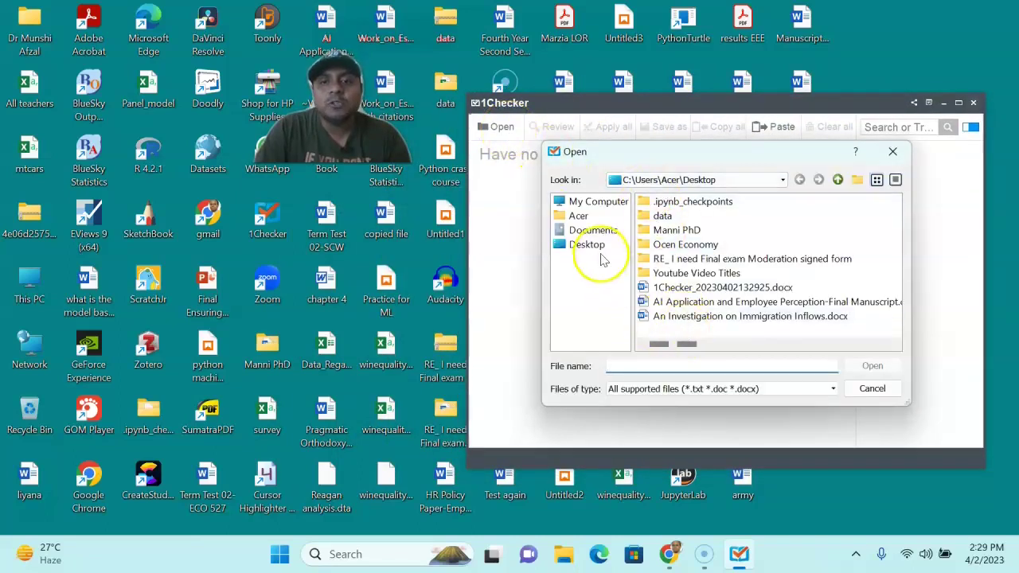
left_click(593, 231)
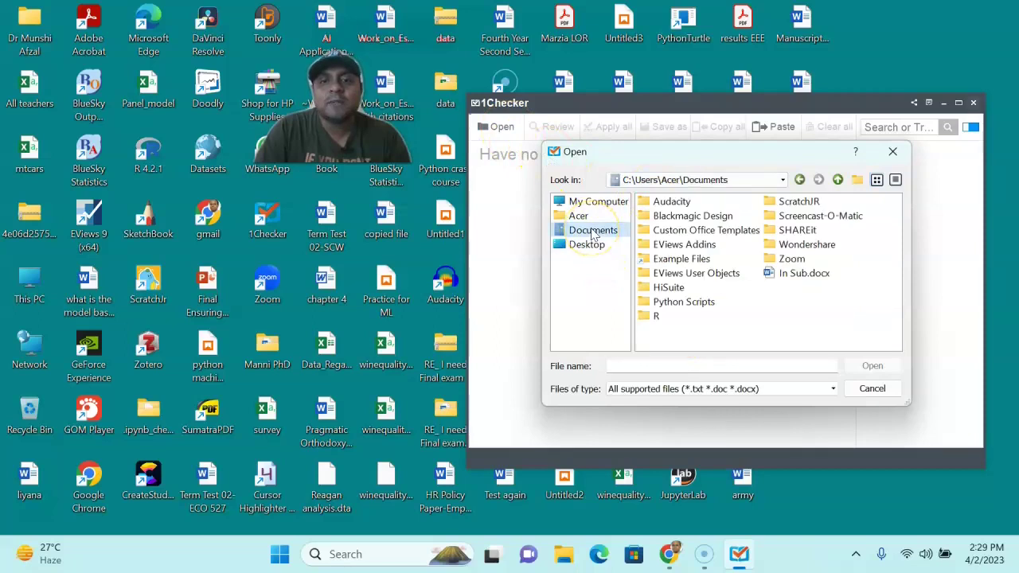
left_click(587, 245)
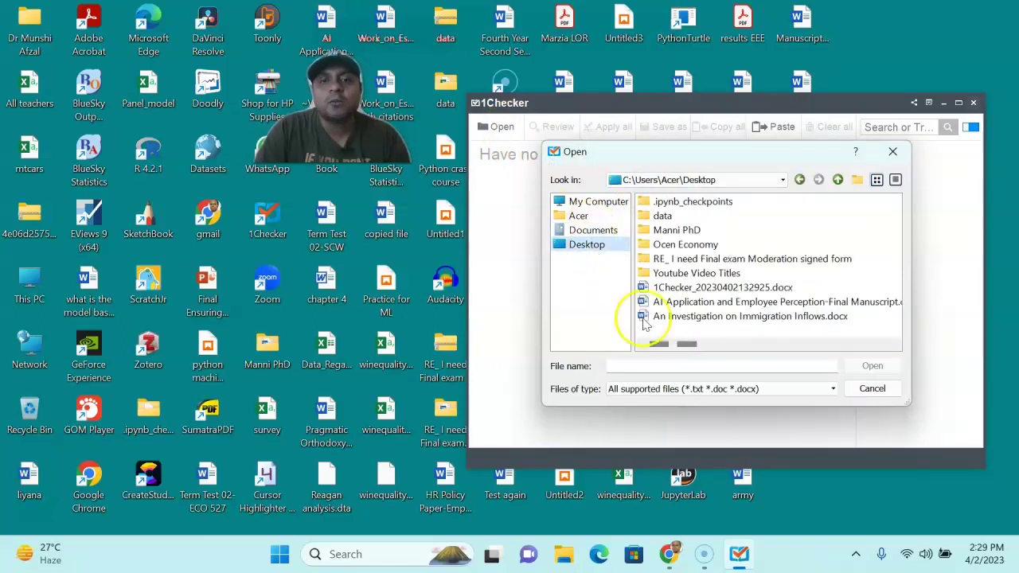
left_click(689, 307)
left_click(870, 366)
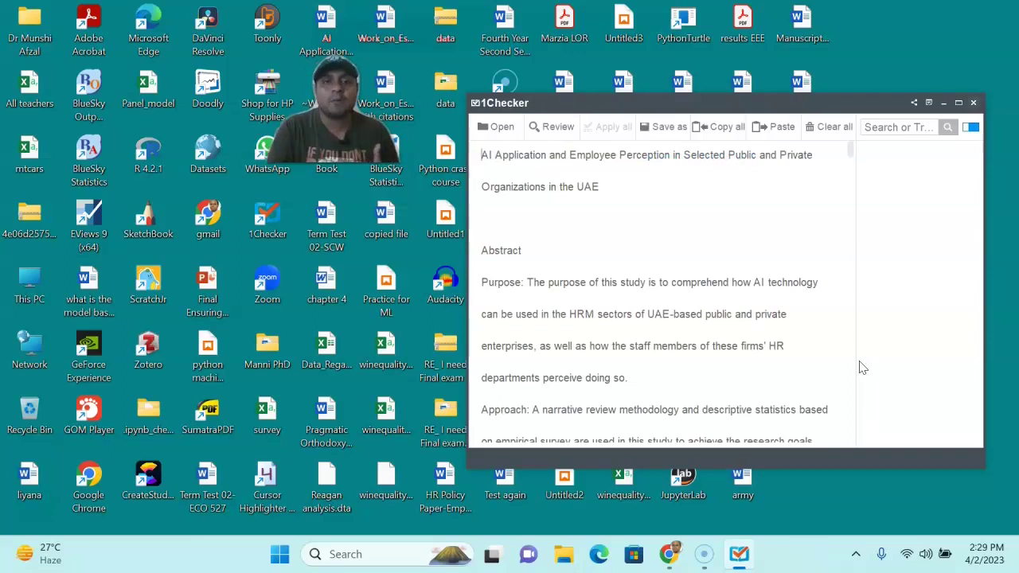
Run the review on the manuscript, close the mistake summary and apply all suggested corrections
left_click(554, 126)
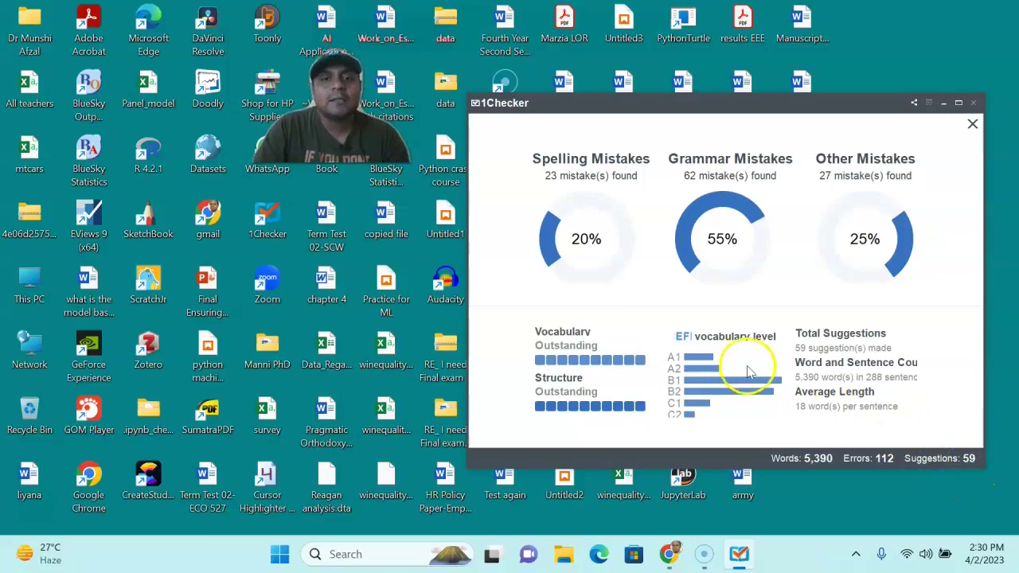
left_click(972, 126)
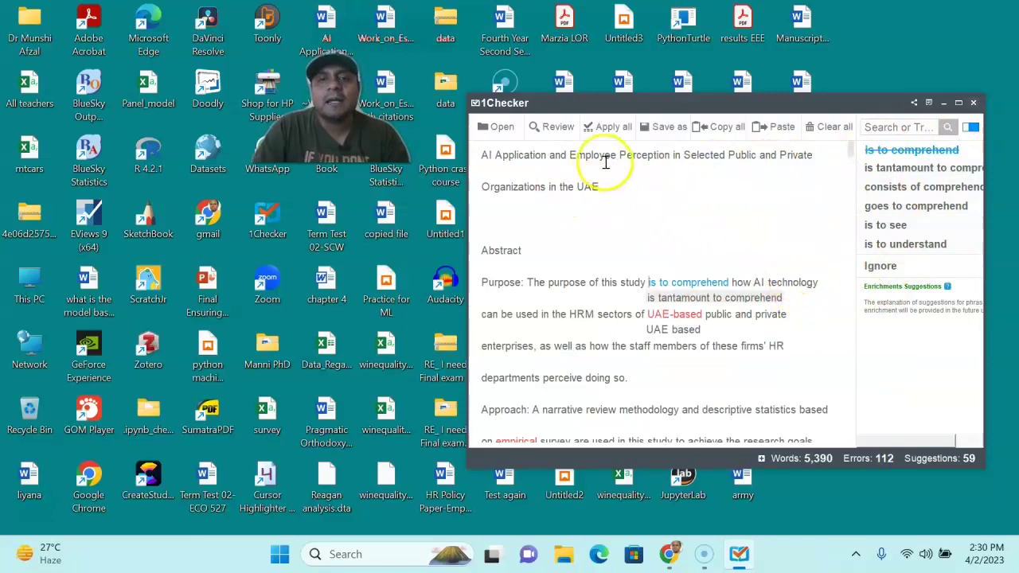
left_click(610, 128)
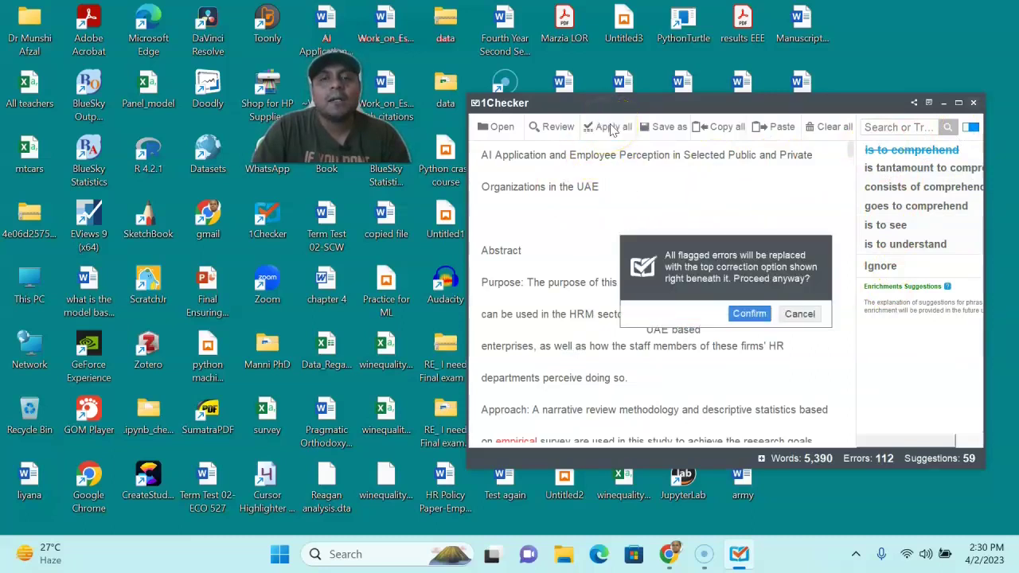
left_click(749, 314)
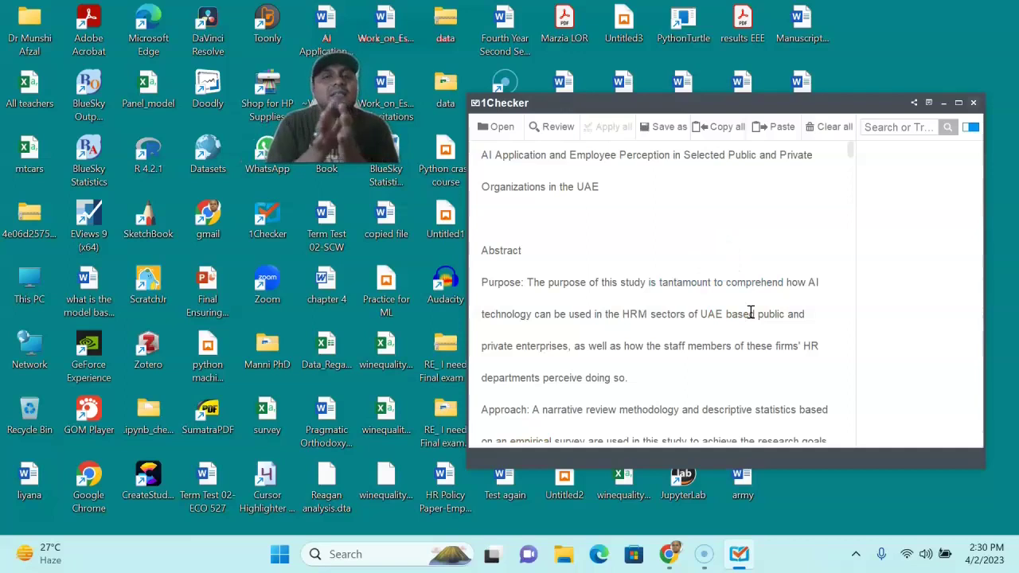
left_click(673, 126)
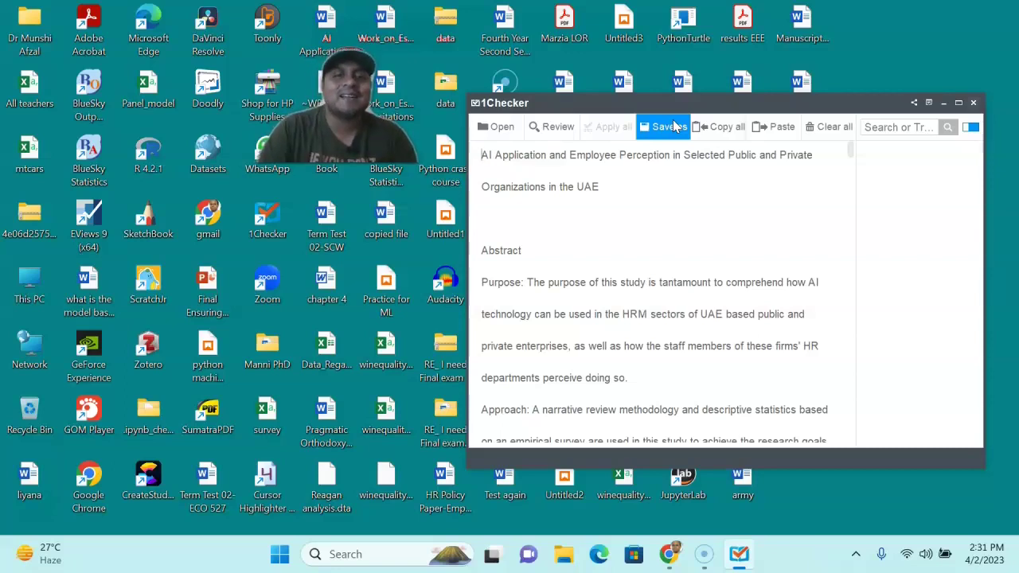
left_click(705, 127)
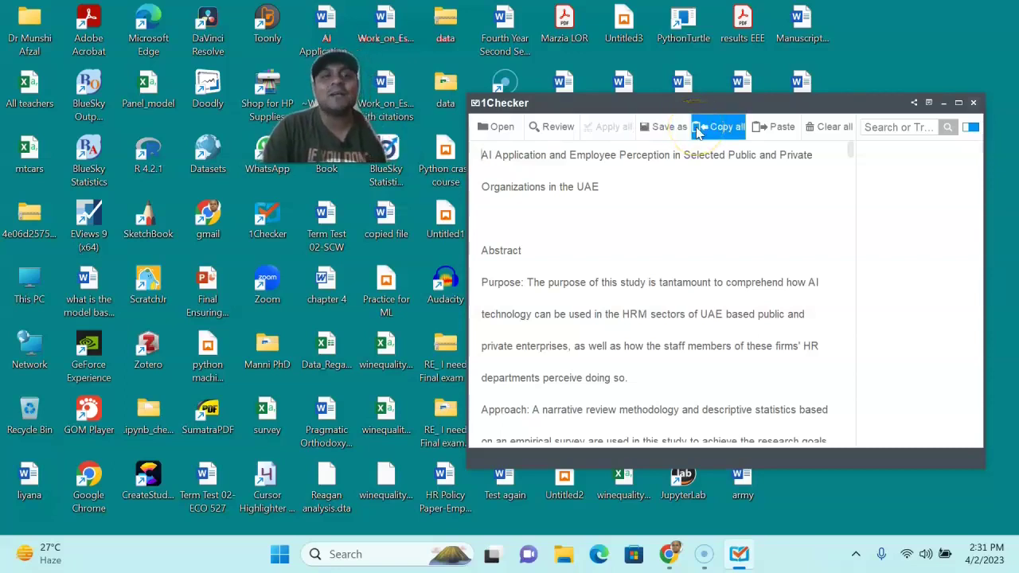
Switch back to the Chrome browser and revisit the Wordvice AI, Trinka search and 1Checker pages
left_click(670, 553)
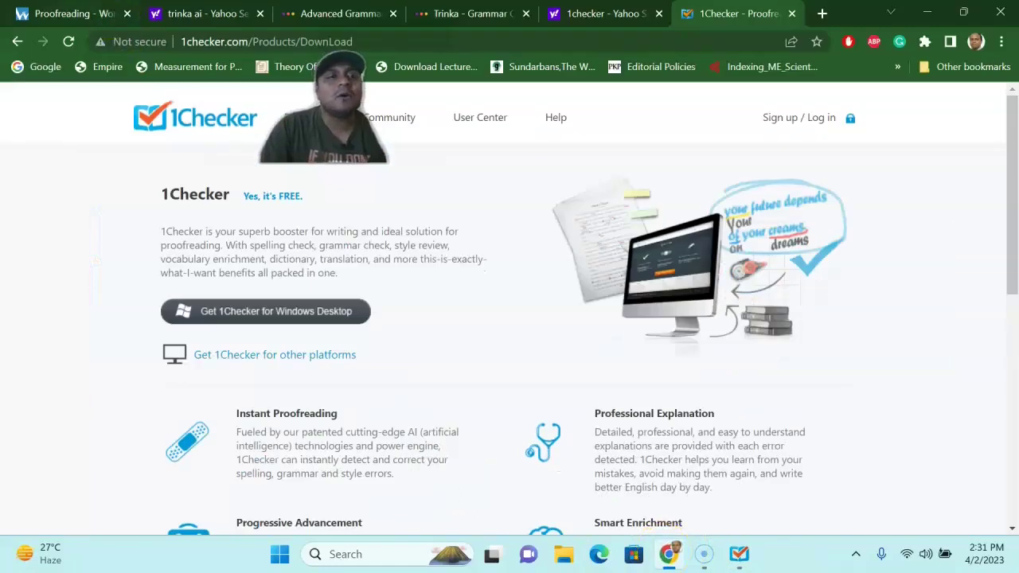
key("ctrl+Tab")
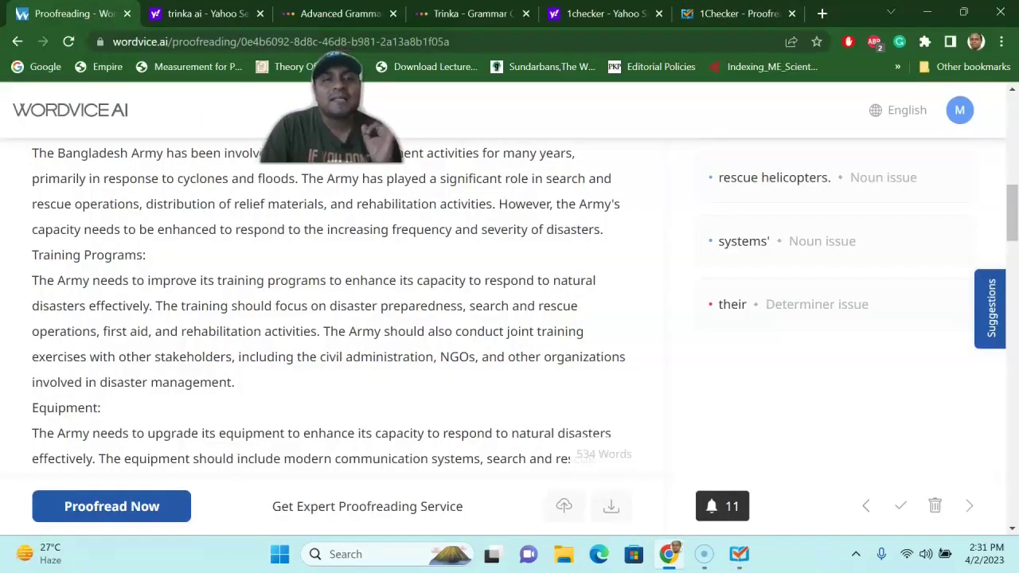
left_click(171, 13)
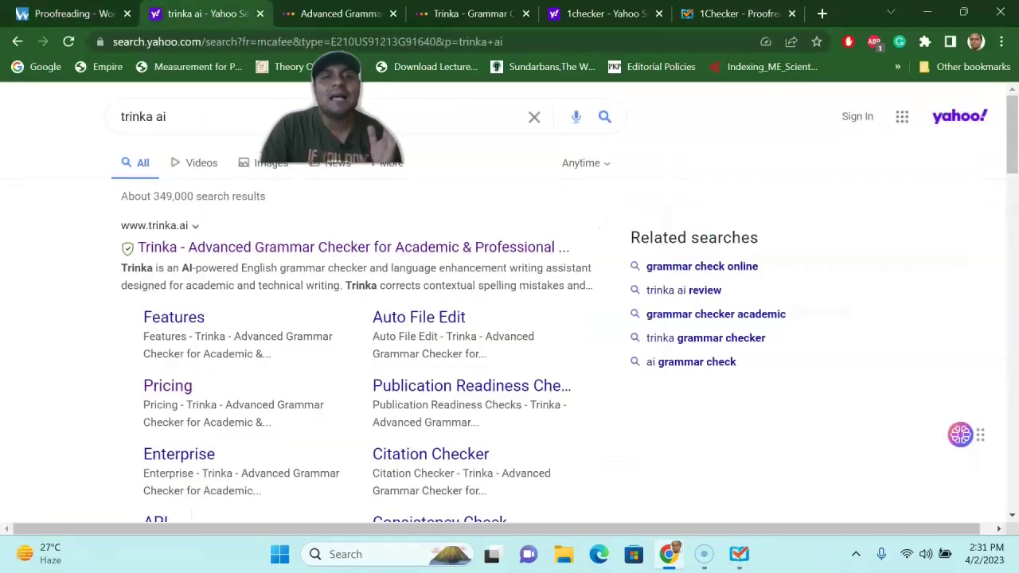
left_click(750, 11)
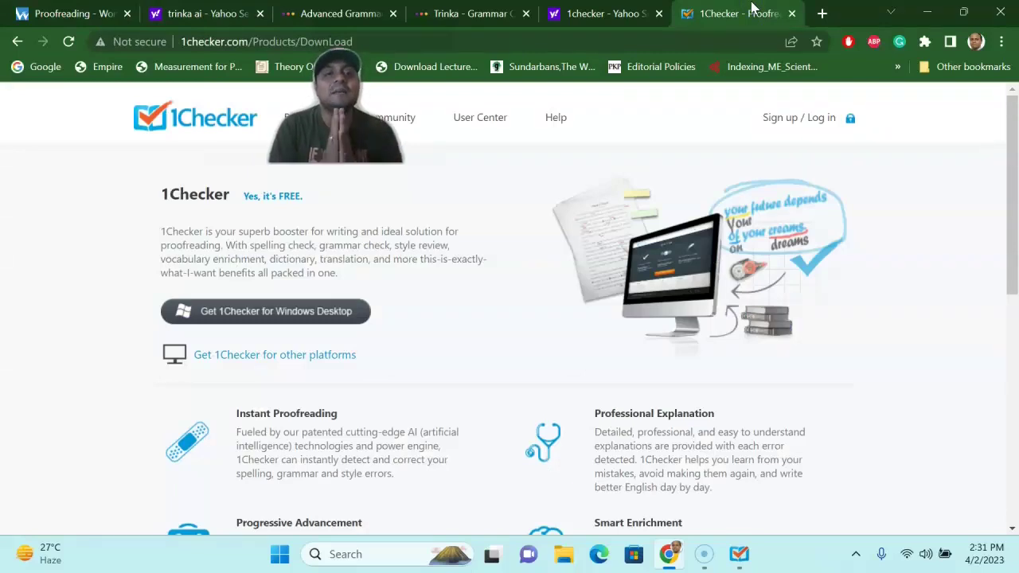